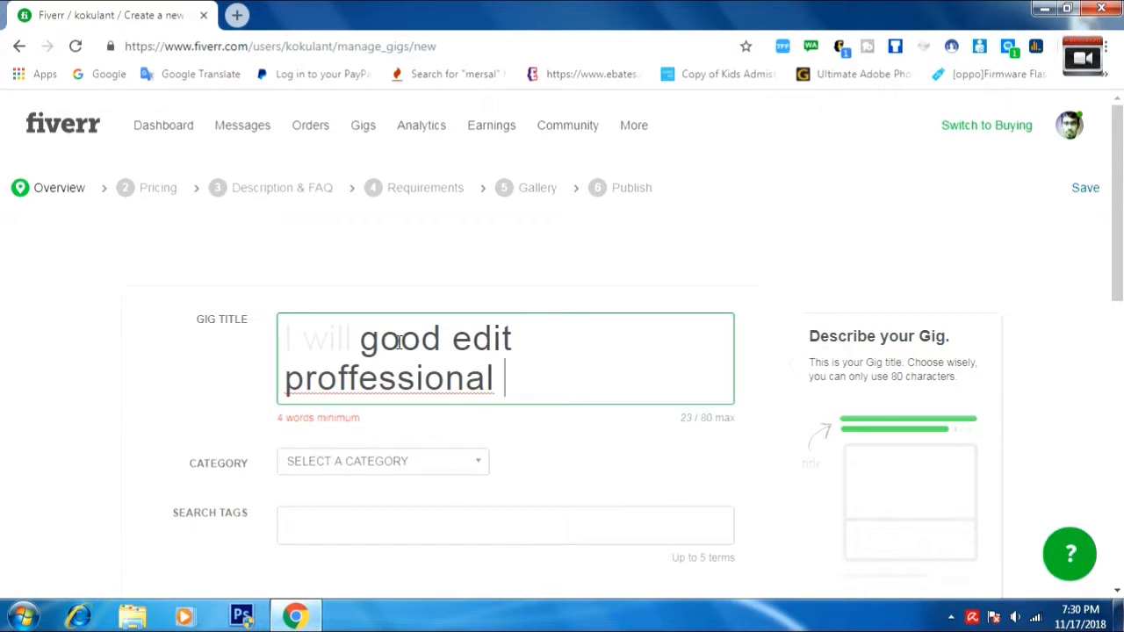
# - Correct and complete the gig title as "good edit professional logo" and set the category to Graphics & Design
pyautogui.rightClick(368, 386)
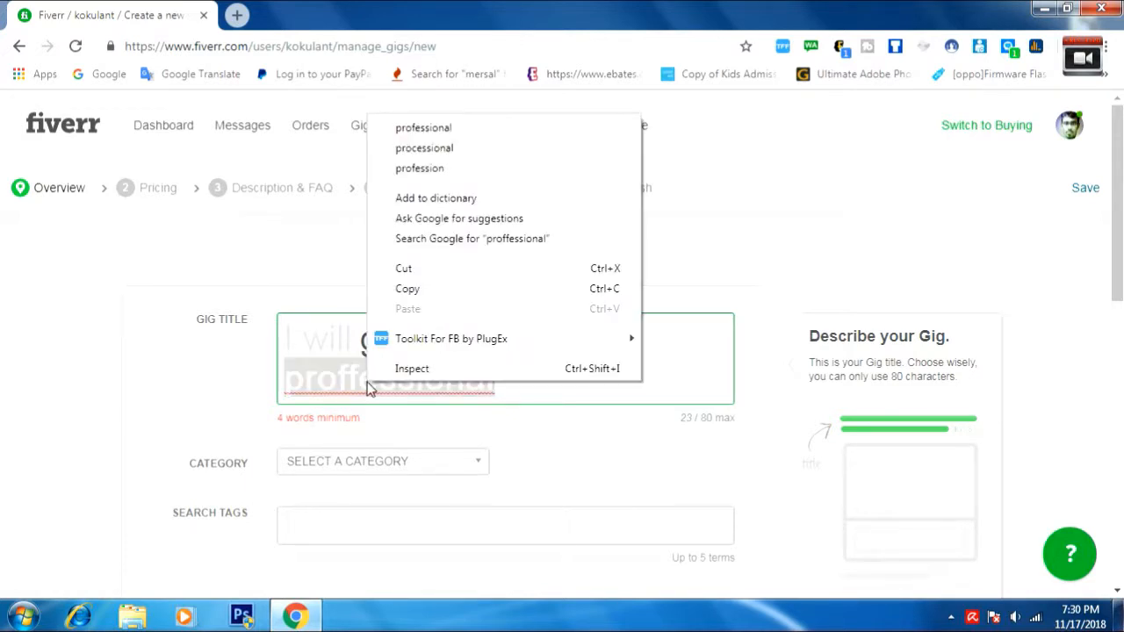
pyautogui.click(418, 129)
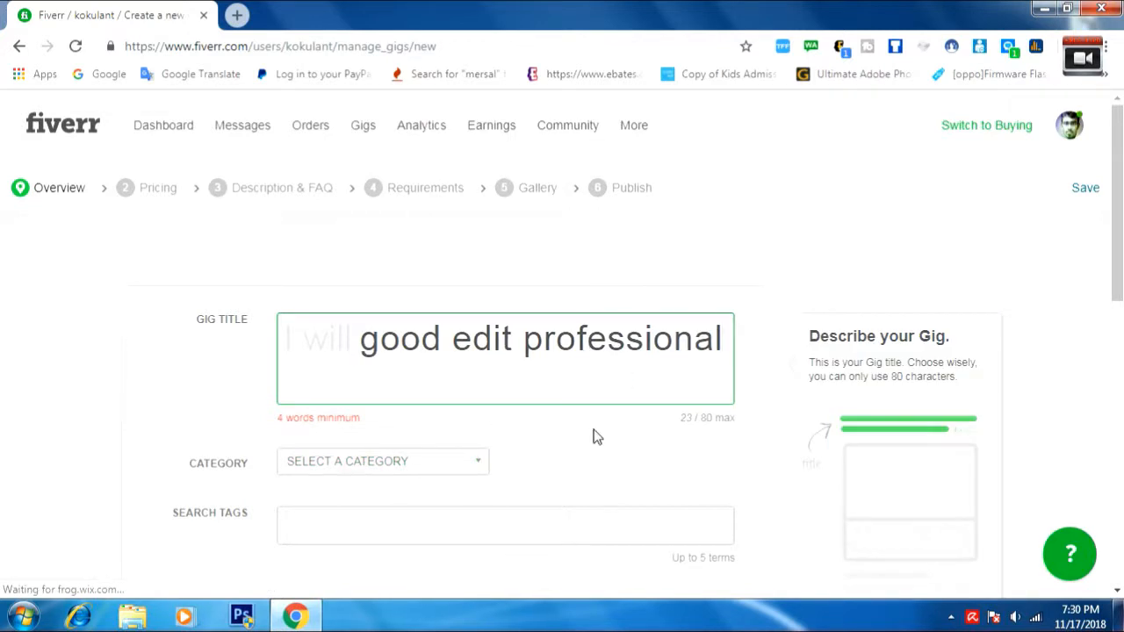
pyautogui.write('lo')
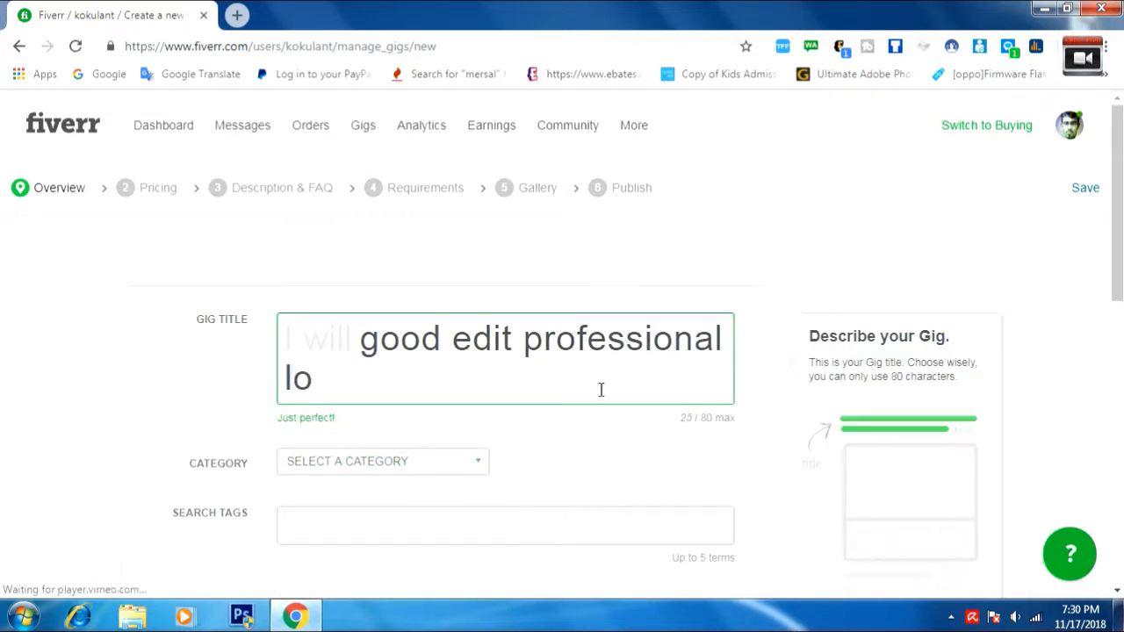
pyautogui.write('go')
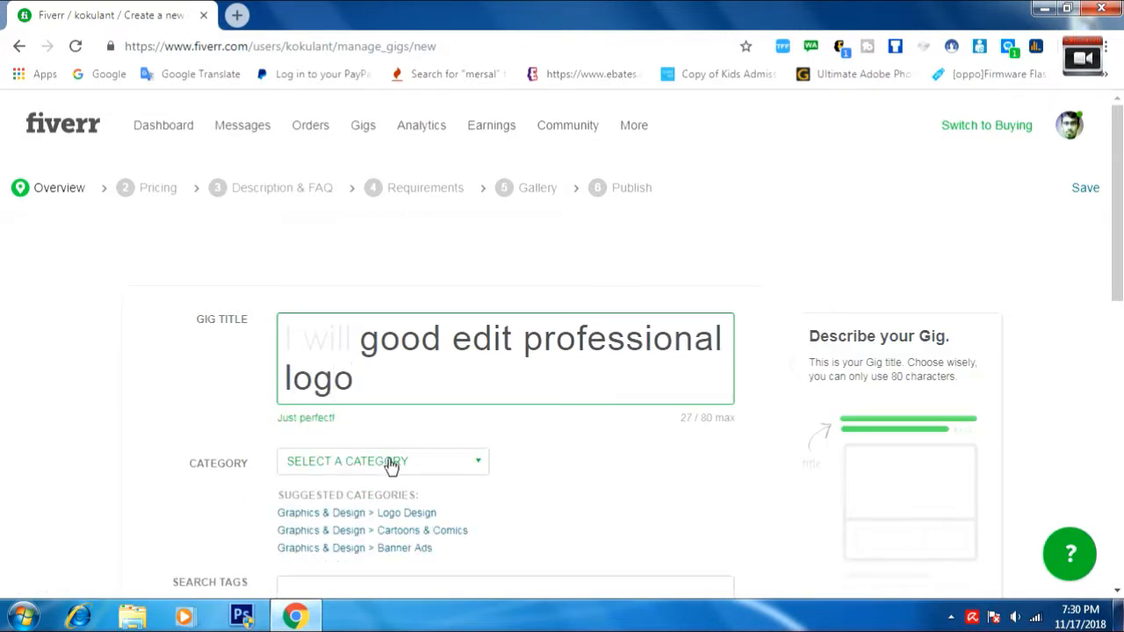
pyautogui.click(391, 464)
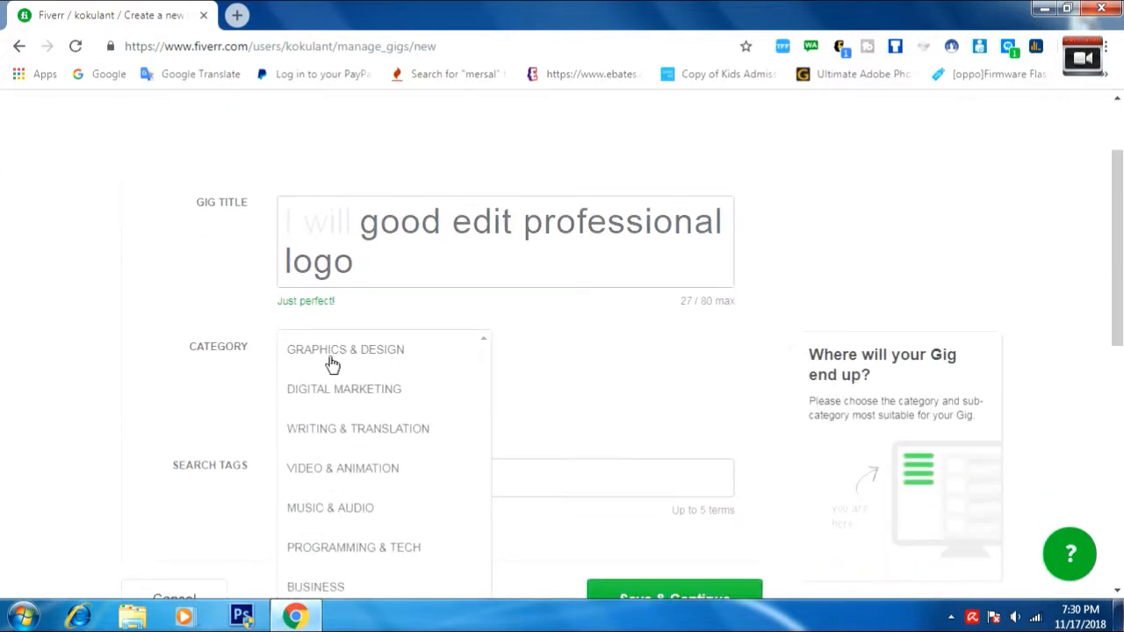
pyautogui.click(376, 351)
# - Add the suggested search tags "thumbnail" and "custom logo" to the gig
pyautogui.scroll(-2, 566, 354)
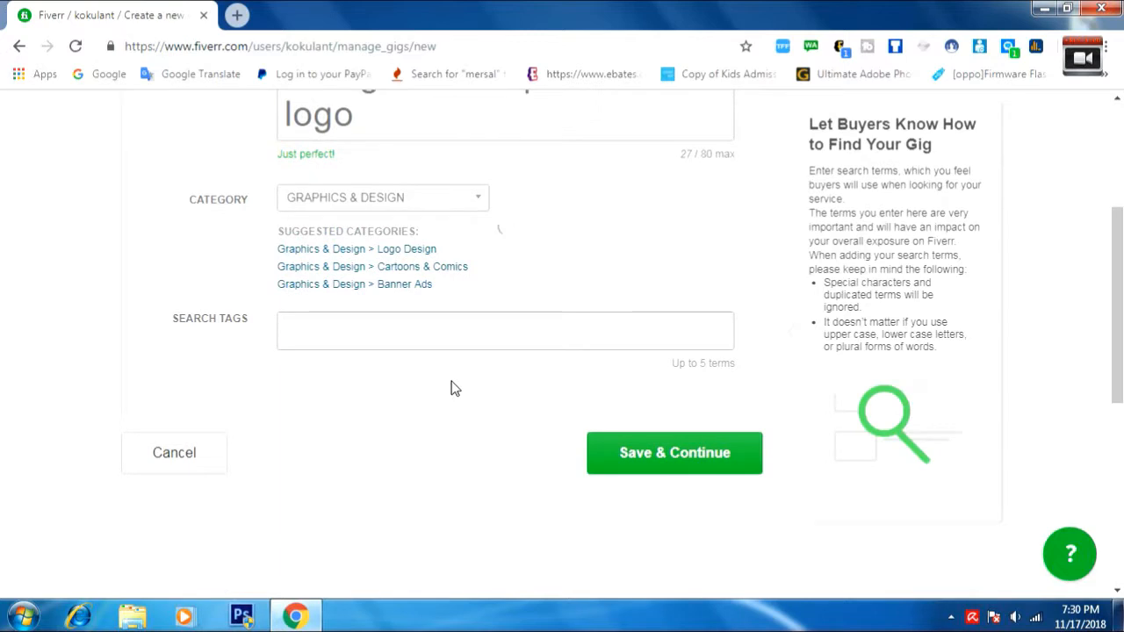
pyautogui.click(328, 327)
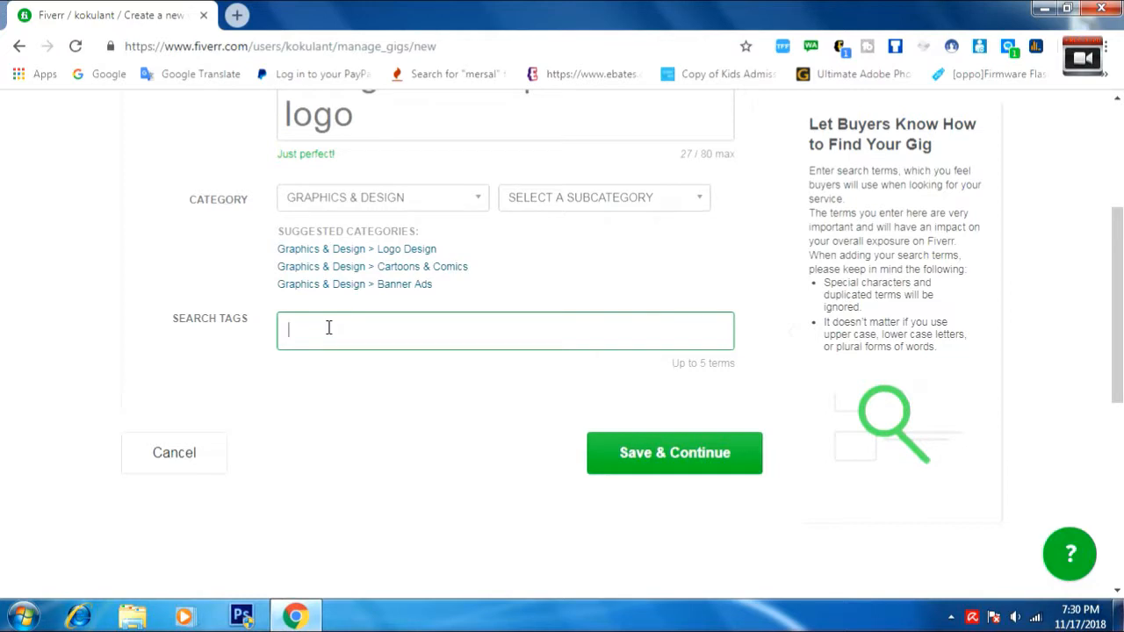
pyautogui.write('thu')
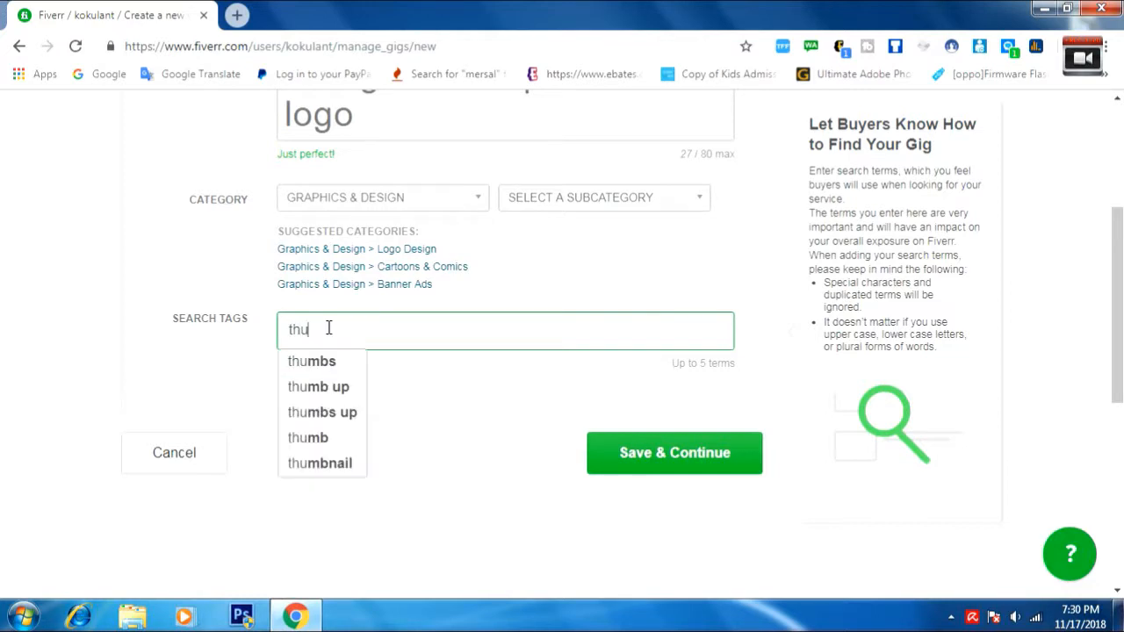
pyautogui.click(320, 464)
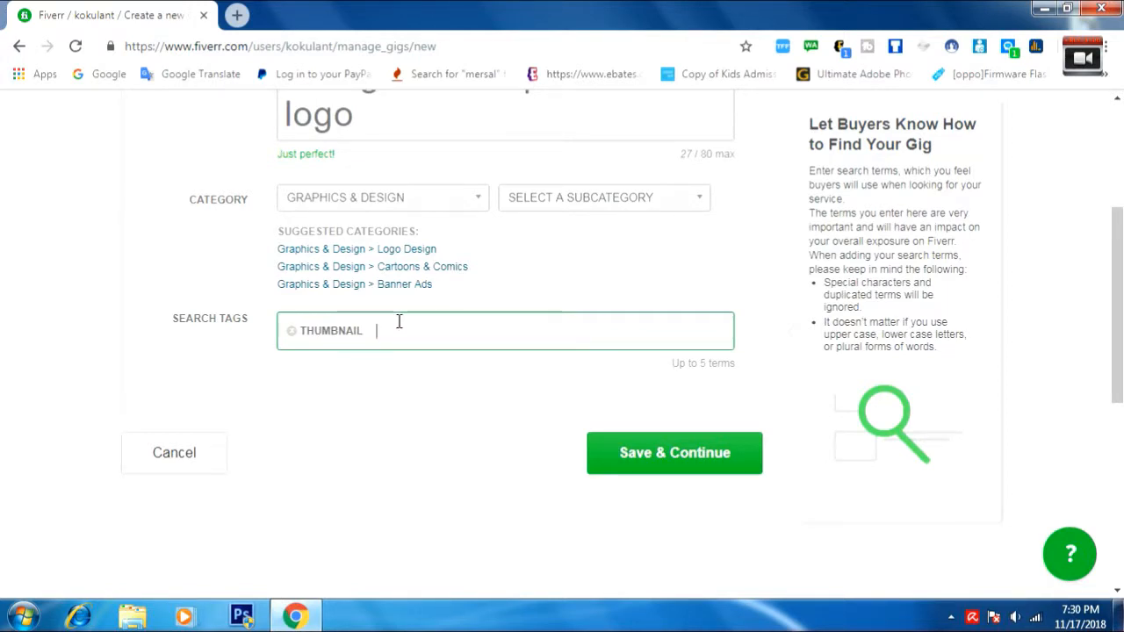
pyautogui.write('logo')
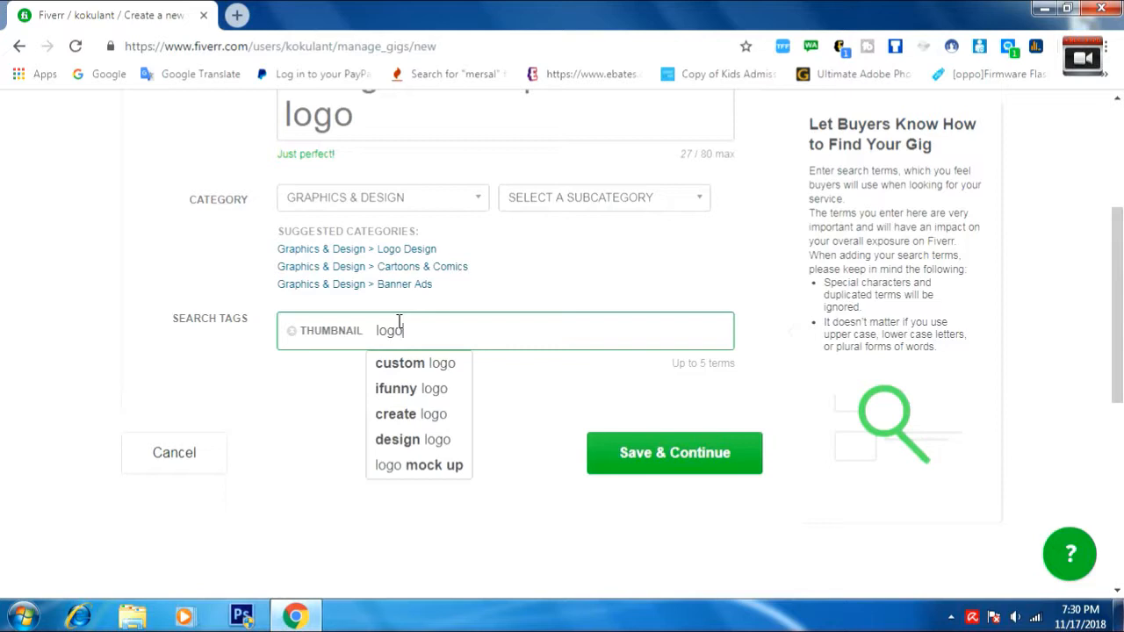
pyautogui.click(416, 364)
# - Add three more suggested search tags: "create logo", "design logo" and "logo mock up"
pyautogui.write('lo')
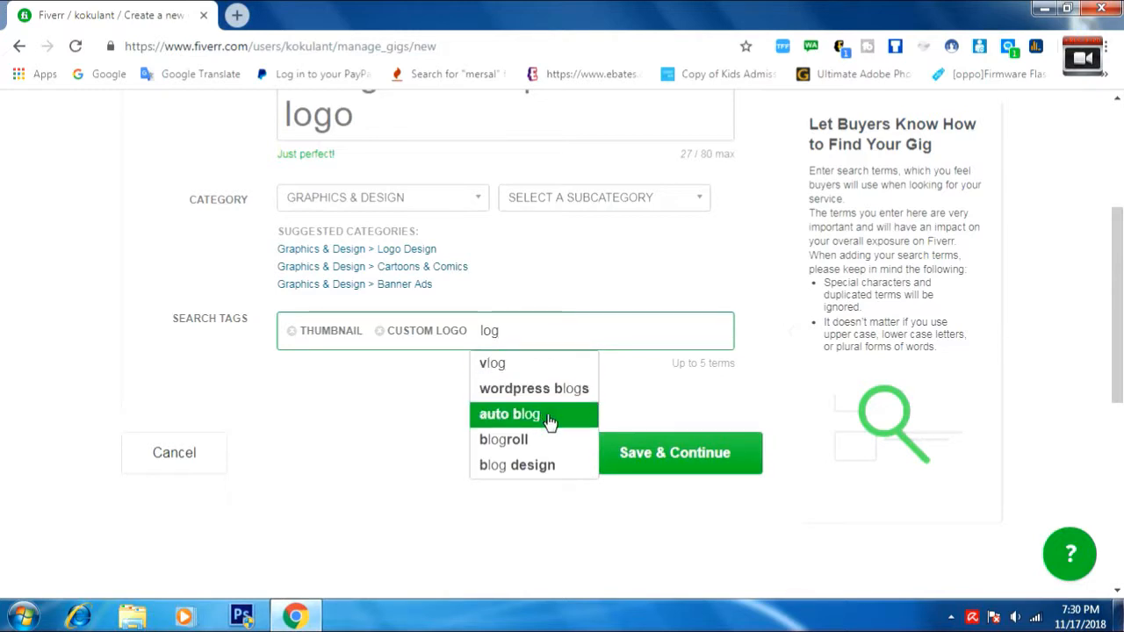
pyautogui.write('g')
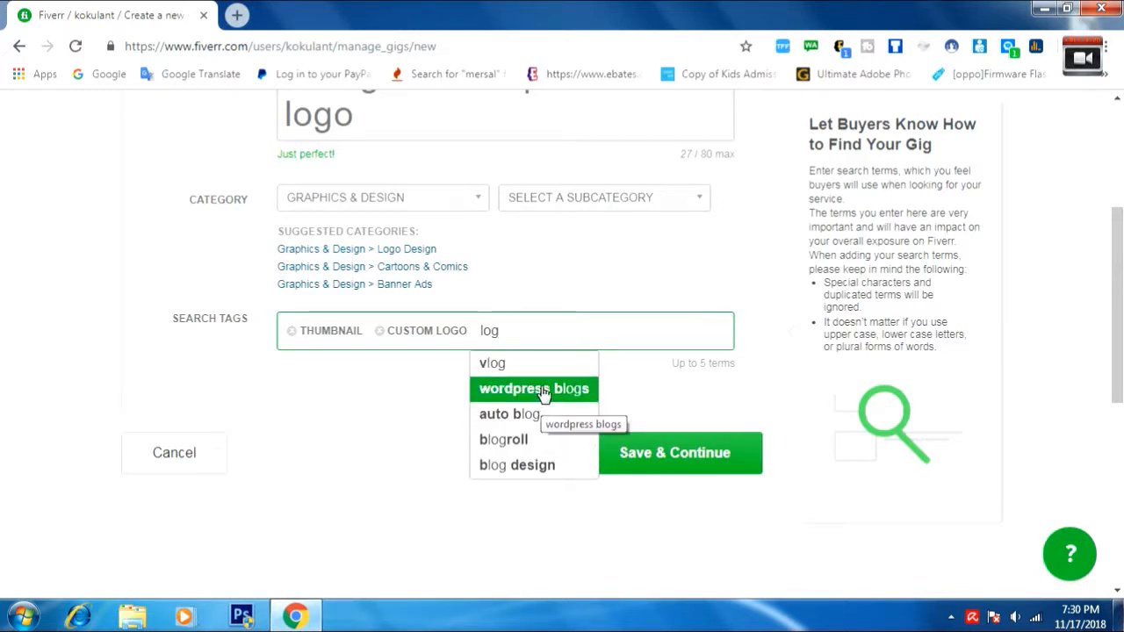
pyautogui.write('o')
pyautogui.click(537, 416)
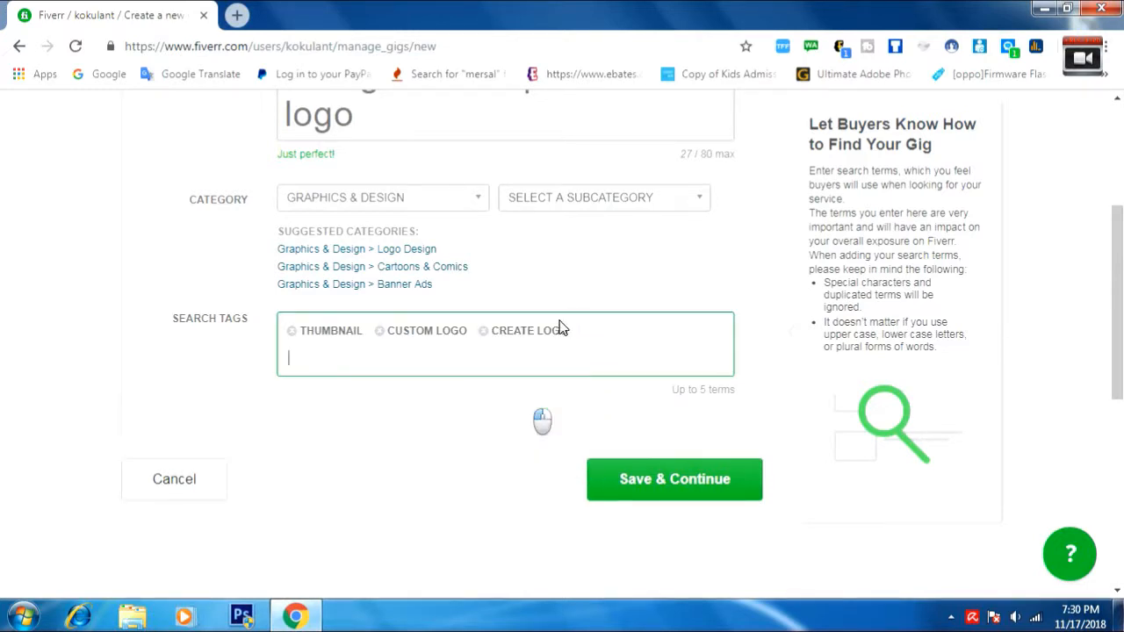
pyautogui.write('logo')
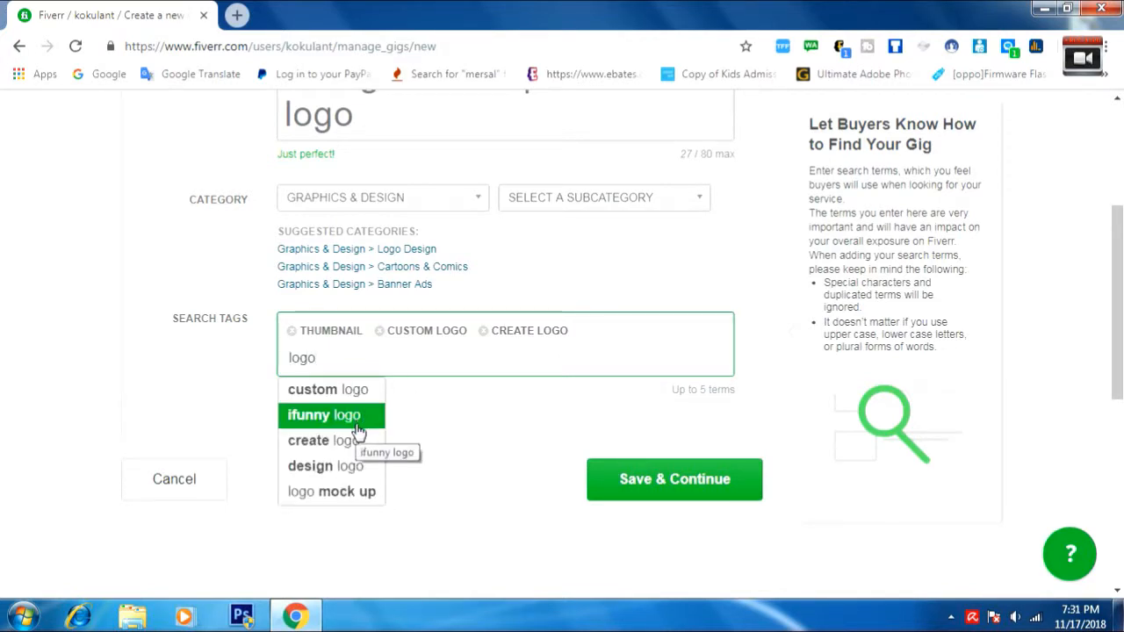
pyautogui.click(344, 477)
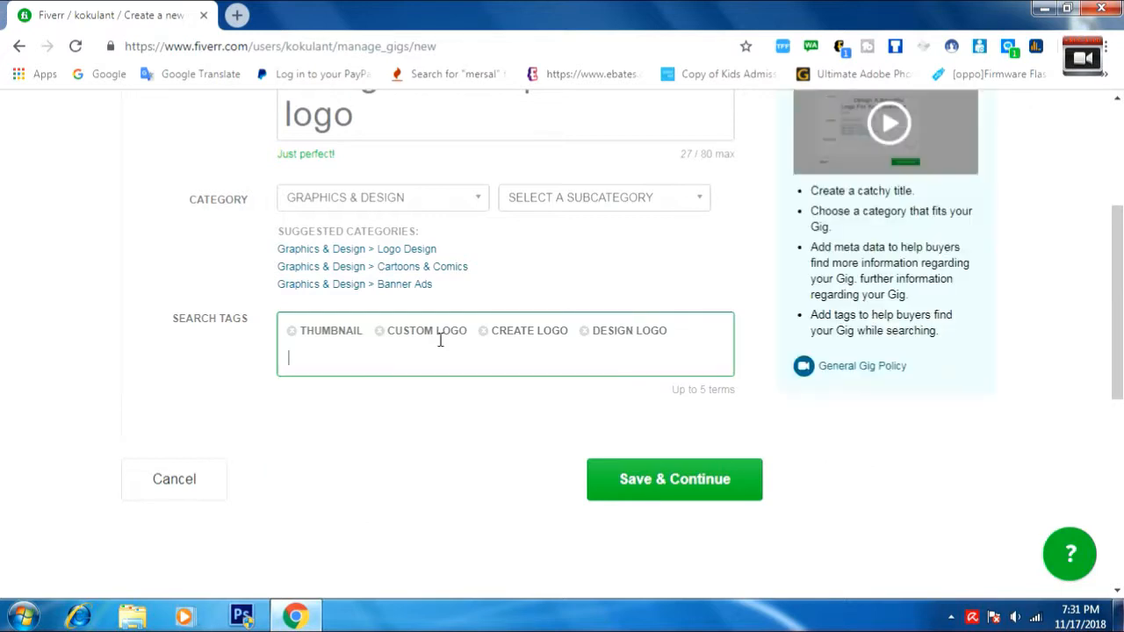
pyautogui.click(383, 366)
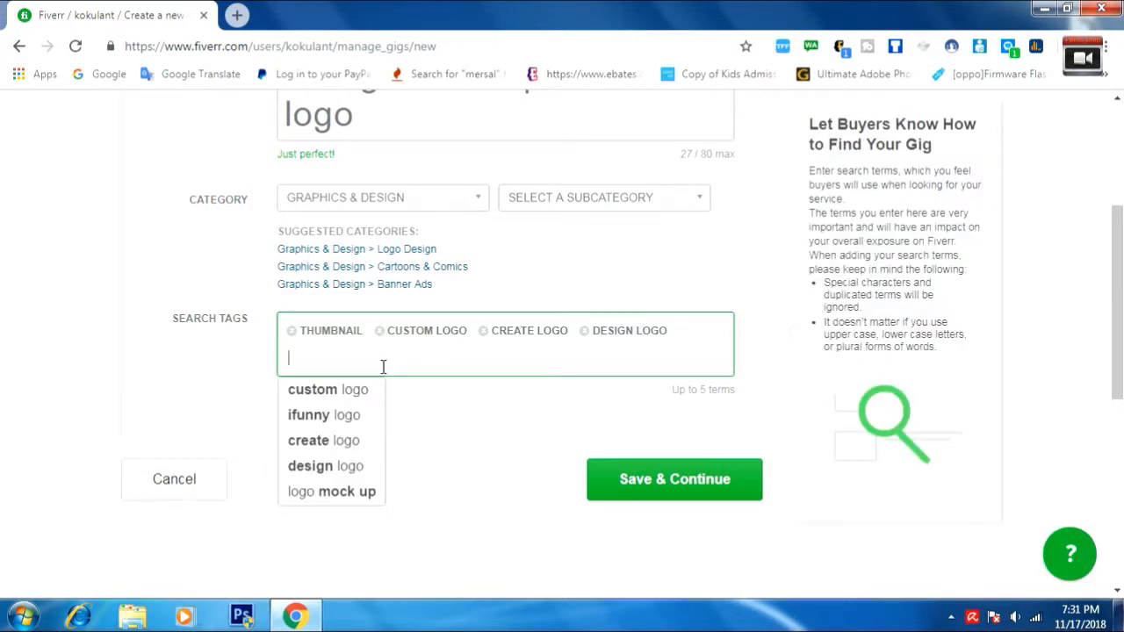
pyautogui.write('logo')
pyautogui.click(370, 492)
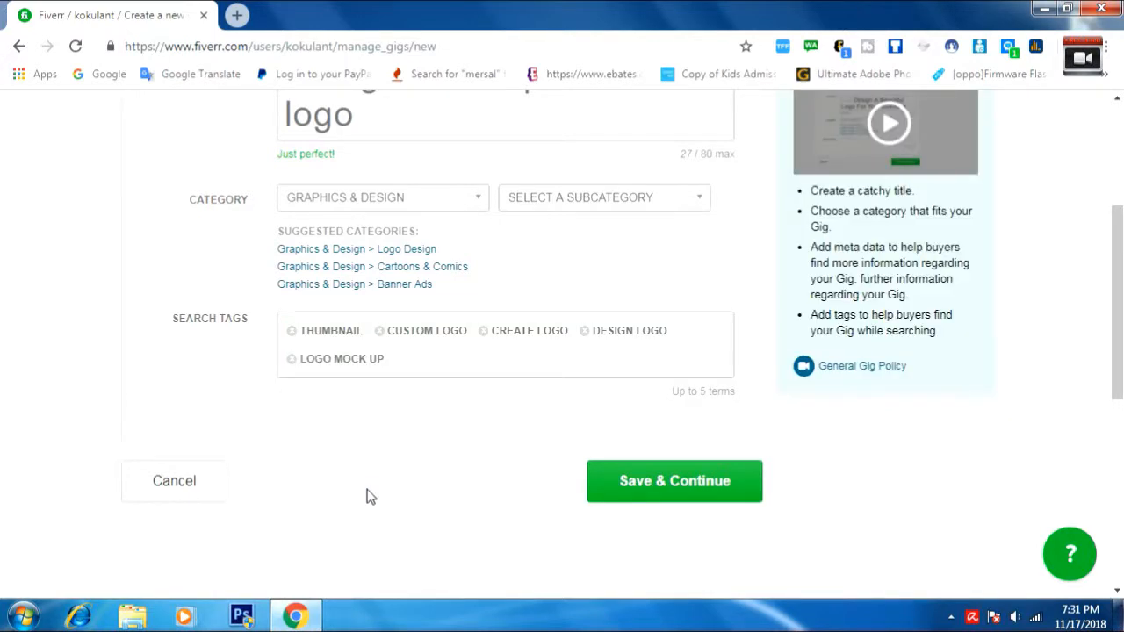
# - Try to save the overview, and set the gig's subcategory to Logo Design
pyautogui.scroll(-1, 370, 481)
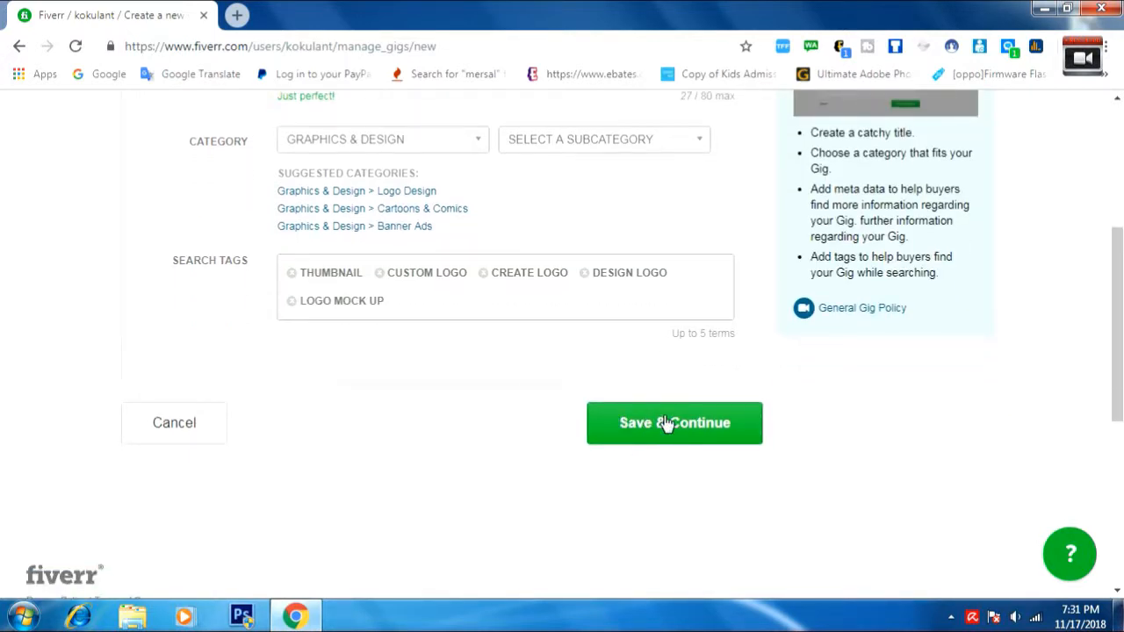
pyautogui.click(671, 418)
pyautogui.scroll(1, 364, 501)
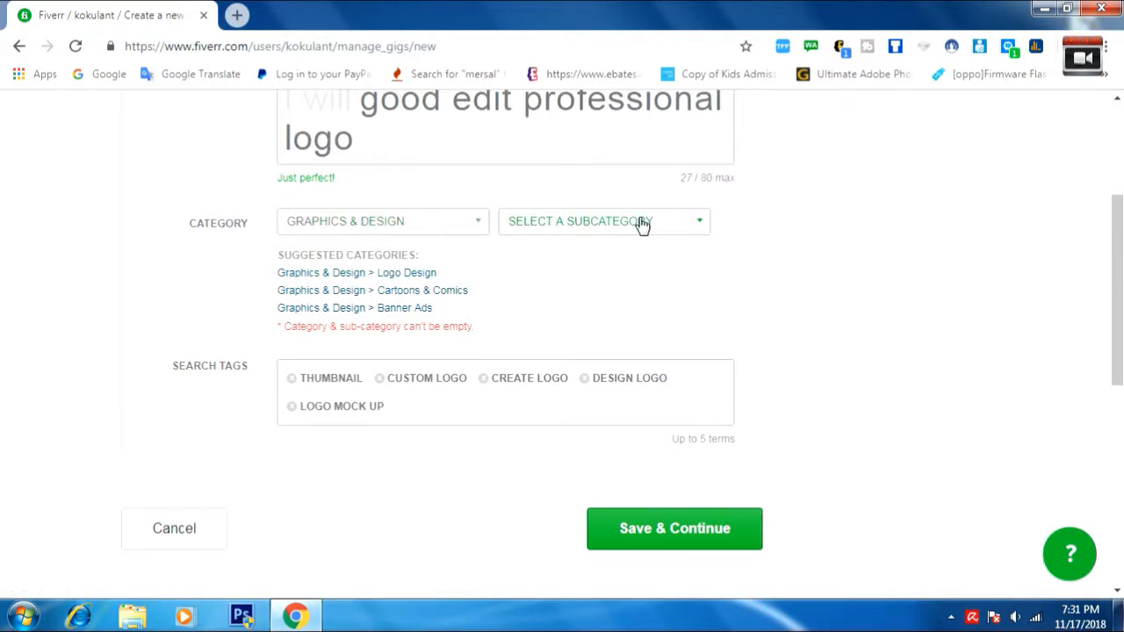
pyautogui.click(639, 223)
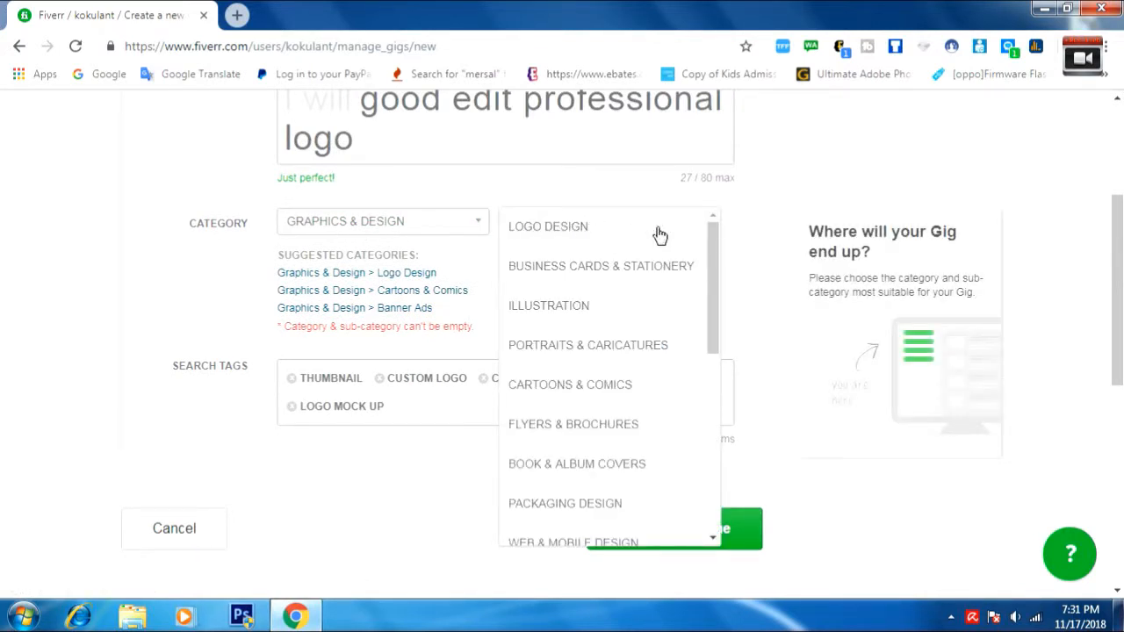
pyautogui.click(629, 233)
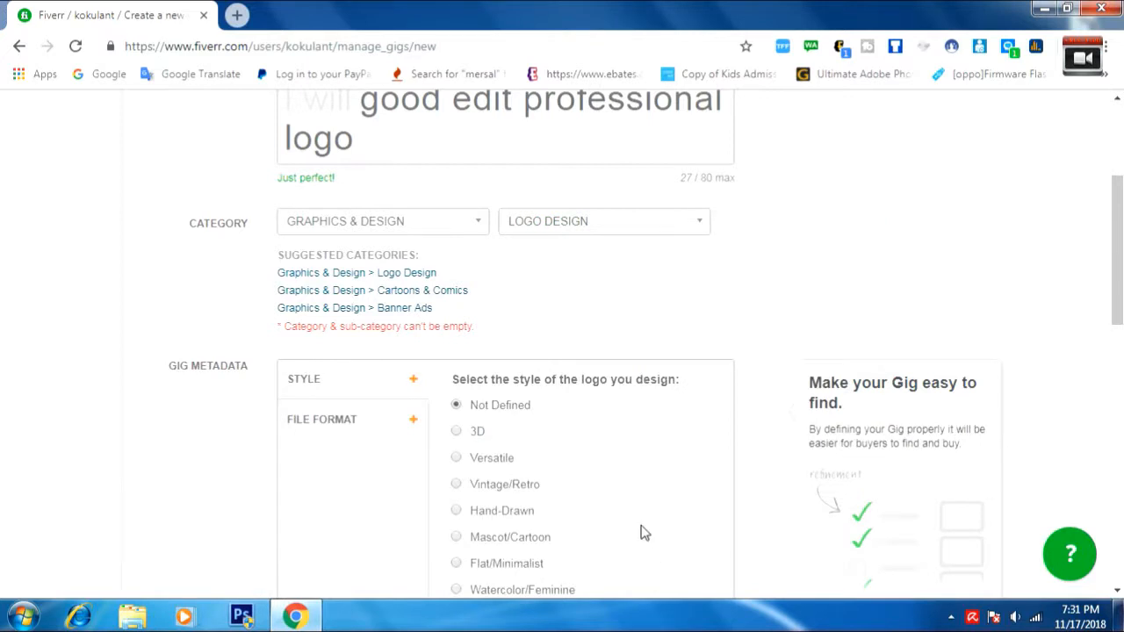
# - Set the logo style in the gig metadata to Signature, and save the overview to continue to pricing
pyautogui.scroll(-1, 641, 531)
pyautogui.scroll(-1, 394, 343)
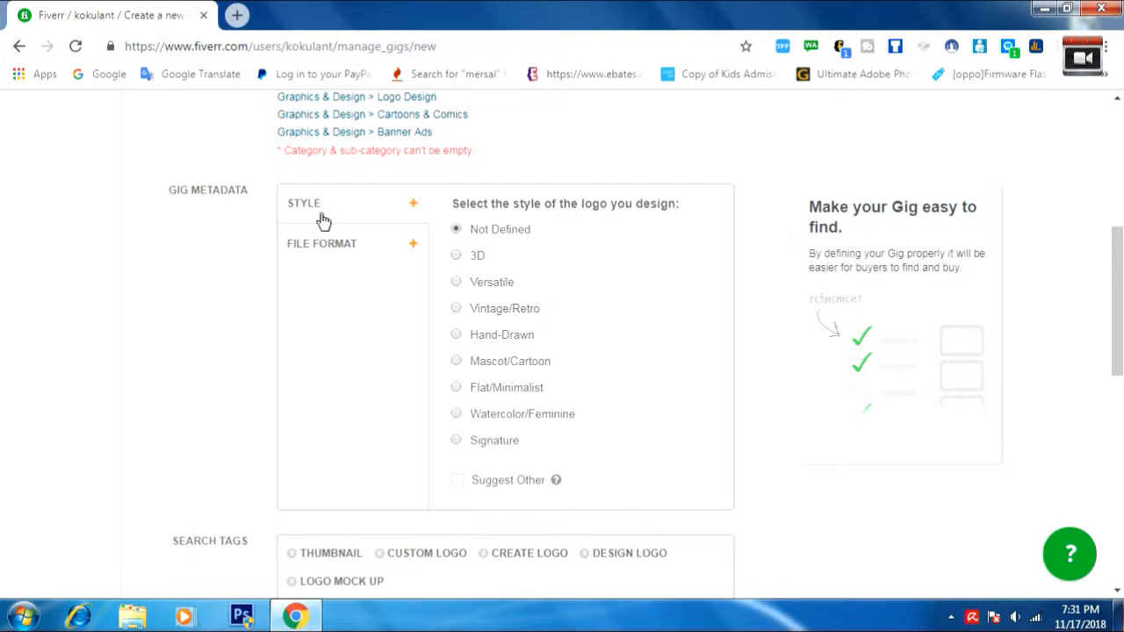
pyautogui.scroll(-1, 349, 260)
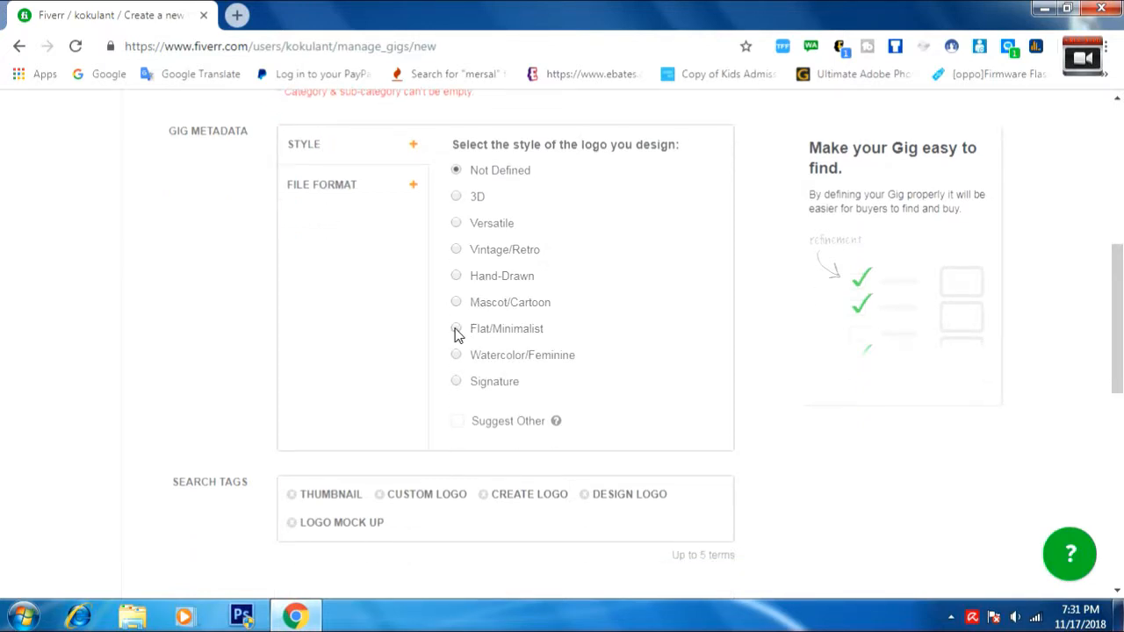
pyautogui.click(456, 382)
pyautogui.scroll(-2, 464, 383)
pyautogui.scroll(-2, 465, 378)
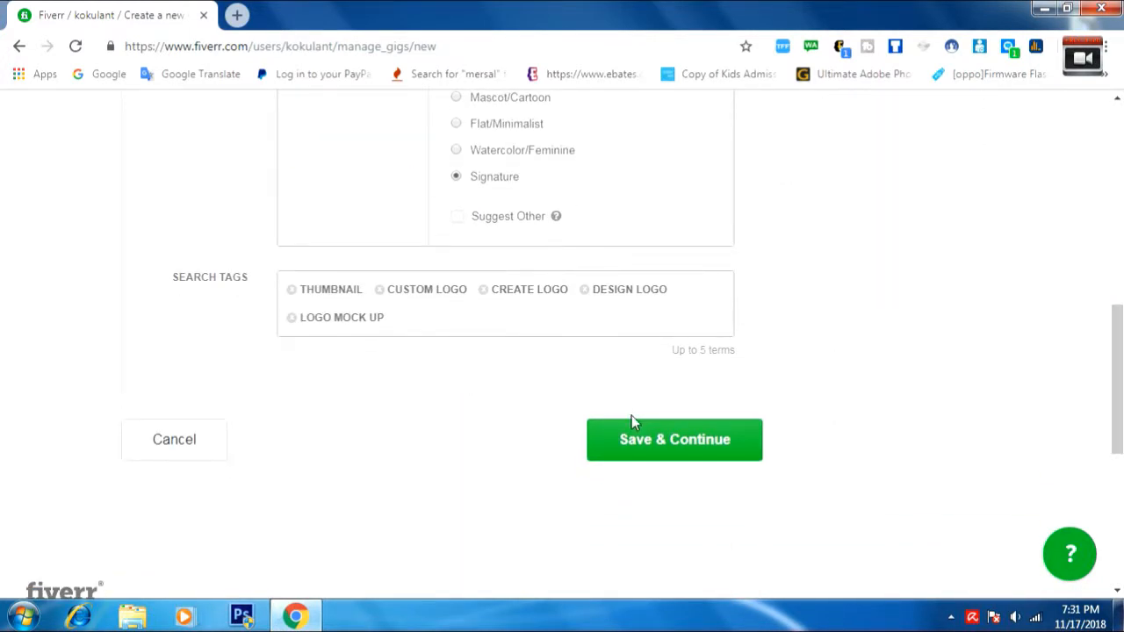
pyautogui.click(653, 450)
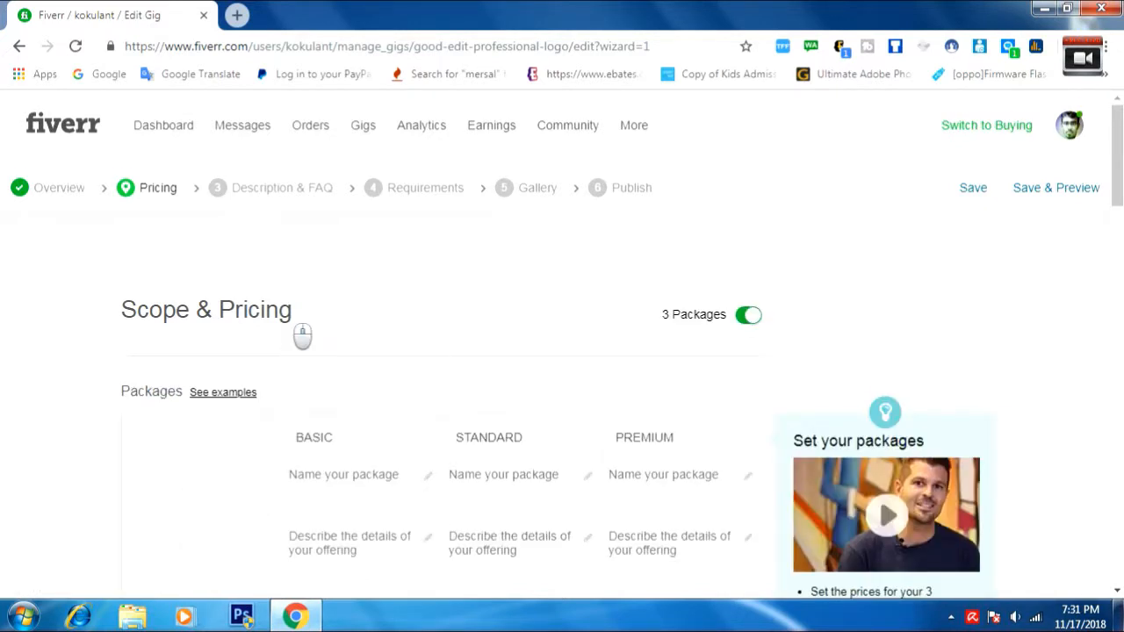
# - Name the Basic package "photoshop", the Standard package "corel draw" and the Premium package "other package"
pyautogui.scroll(-1, 690, 228)
pyautogui.scroll(-2, 770, 233)
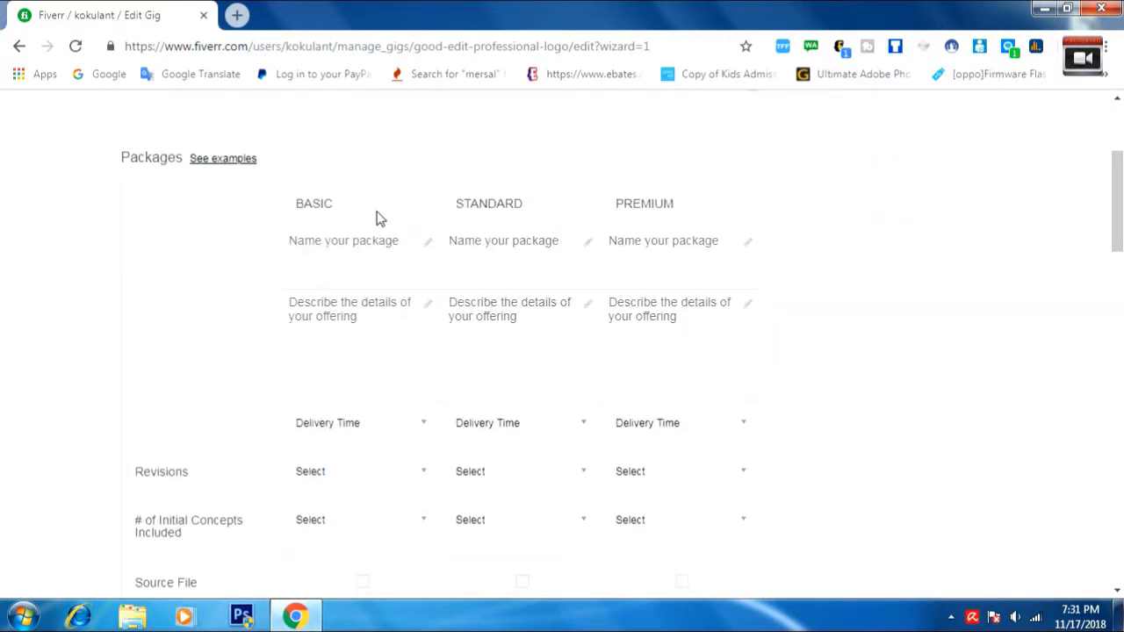
pyautogui.click(347, 259)
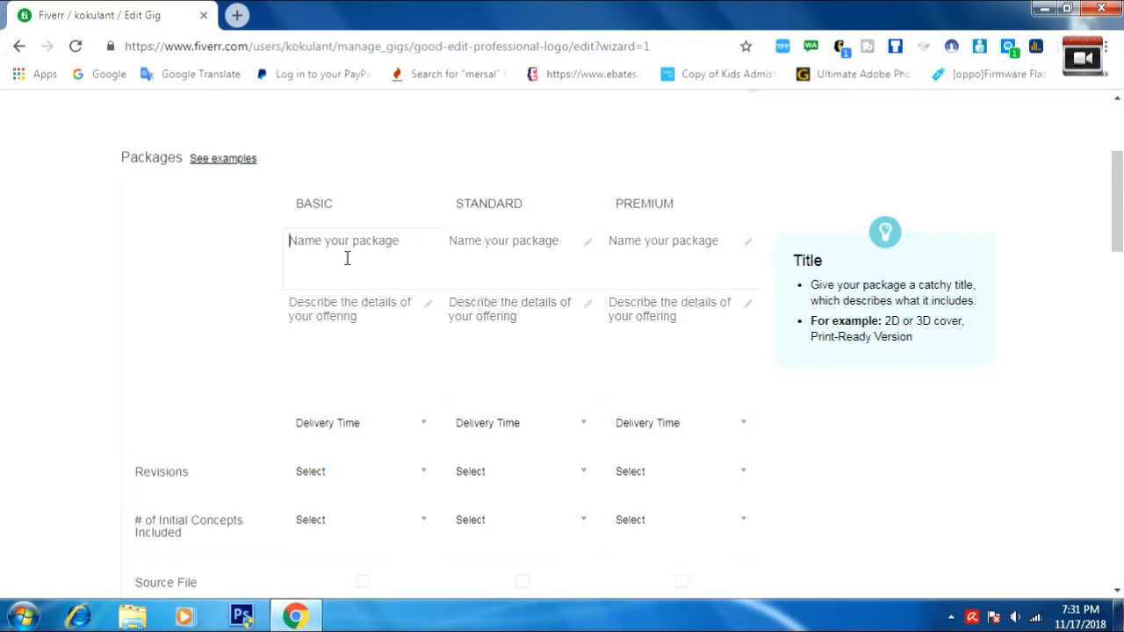
pyautogui.write('photoshop')
pyautogui.click(495, 250)
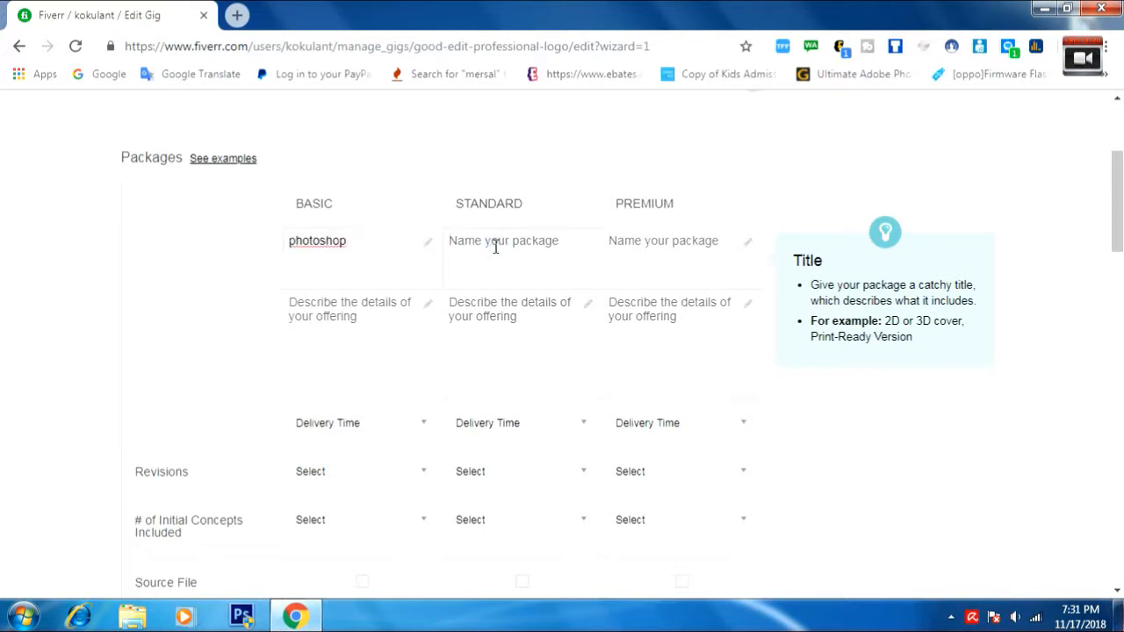
pyautogui.write('corel draw')
pyautogui.click(667, 250)
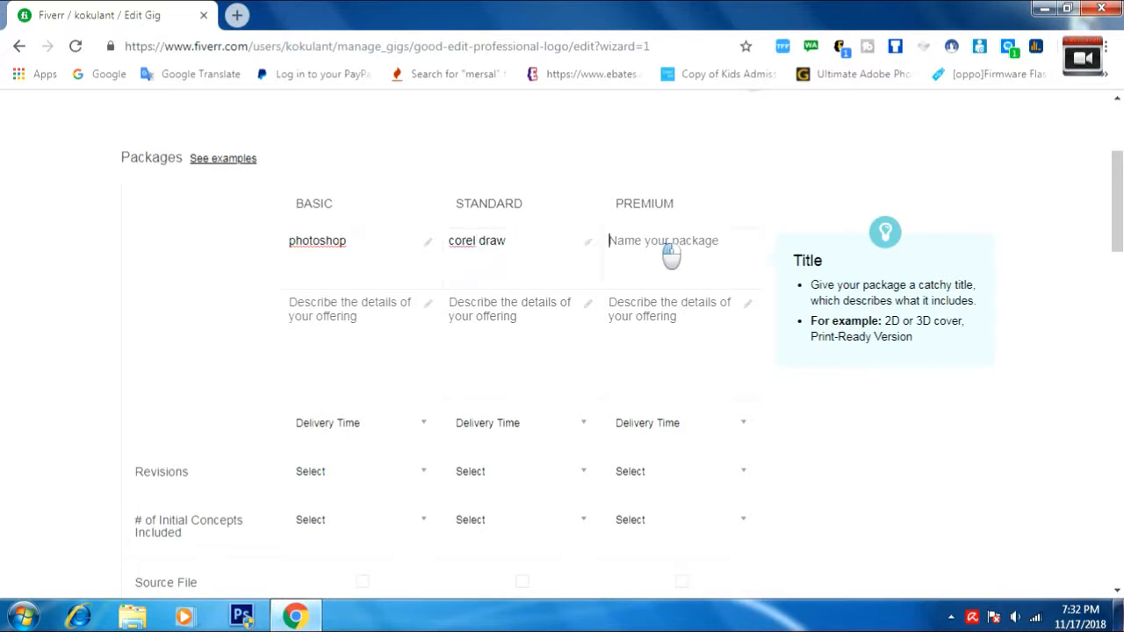
pyautogui.write('other package')
# - Describe the Basic package as "fast delivery" and both the Standard and Premium packages as "no pending"
pyautogui.click(382, 342)
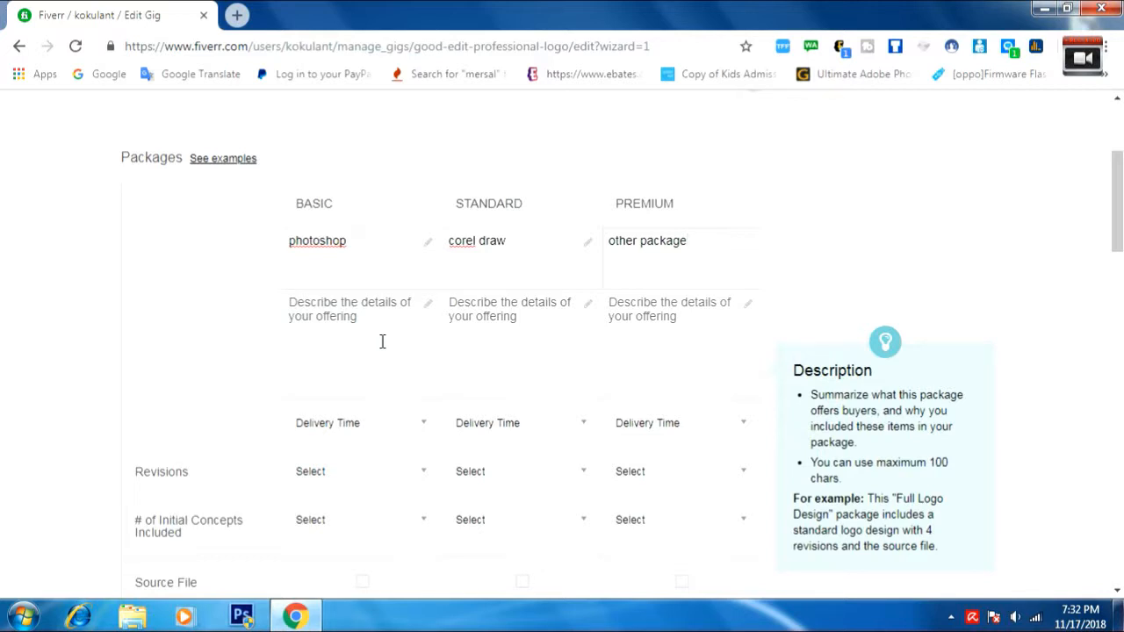
pyautogui.click(382, 342)
pyautogui.write('fast delivery')
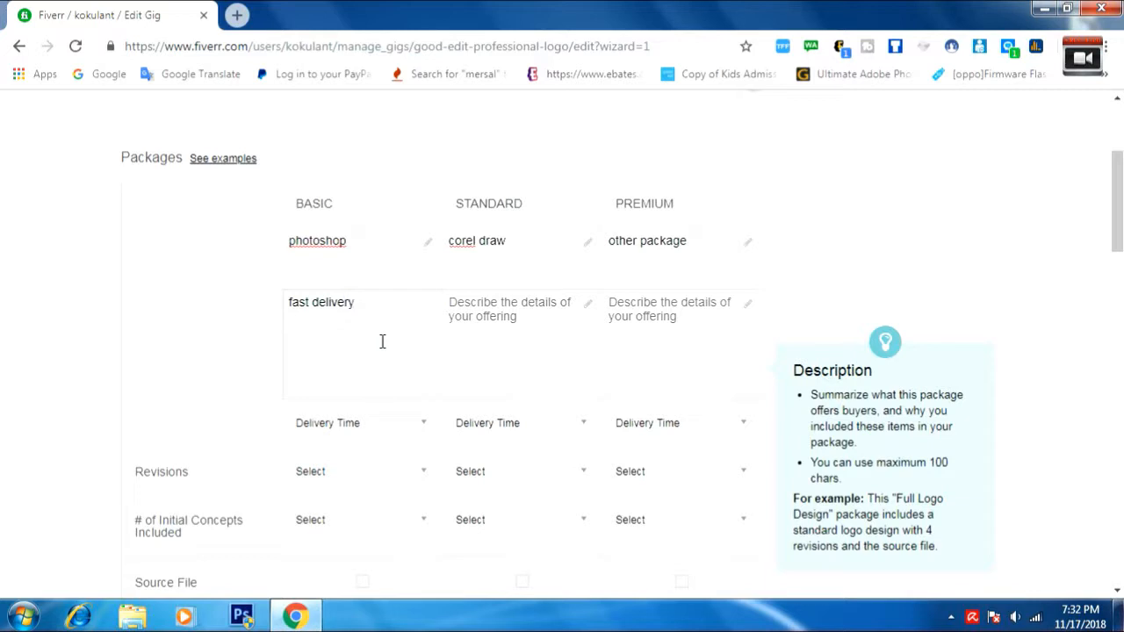
pyautogui.click(495, 322)
pyautogui.write('no pending')
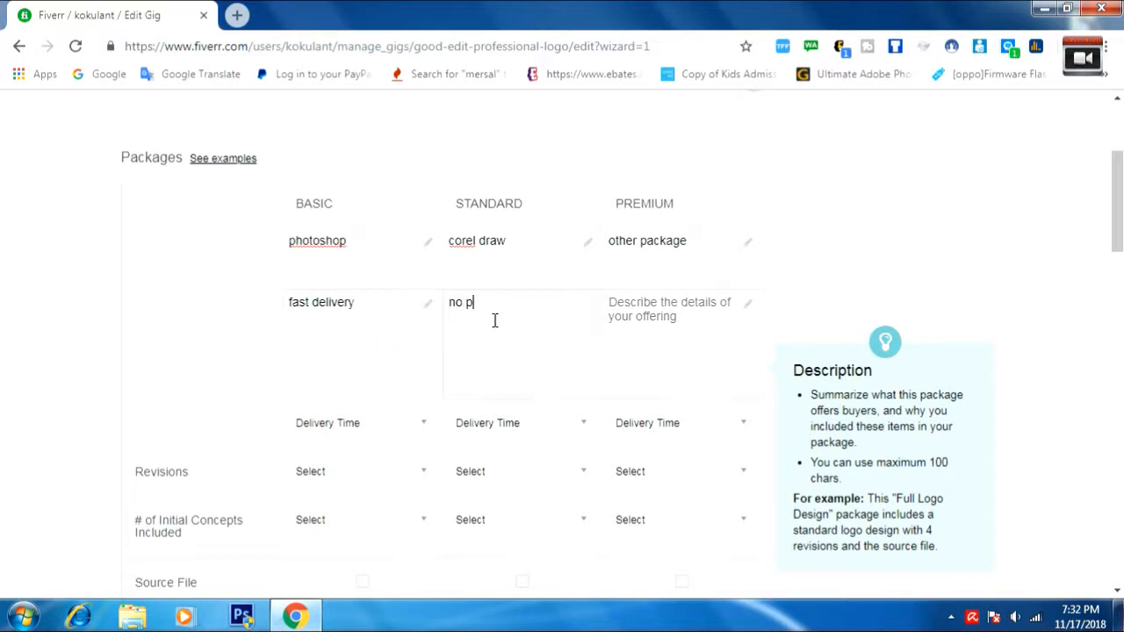
pyautogui.click(727, 304)
pyautogui.write('no pending')
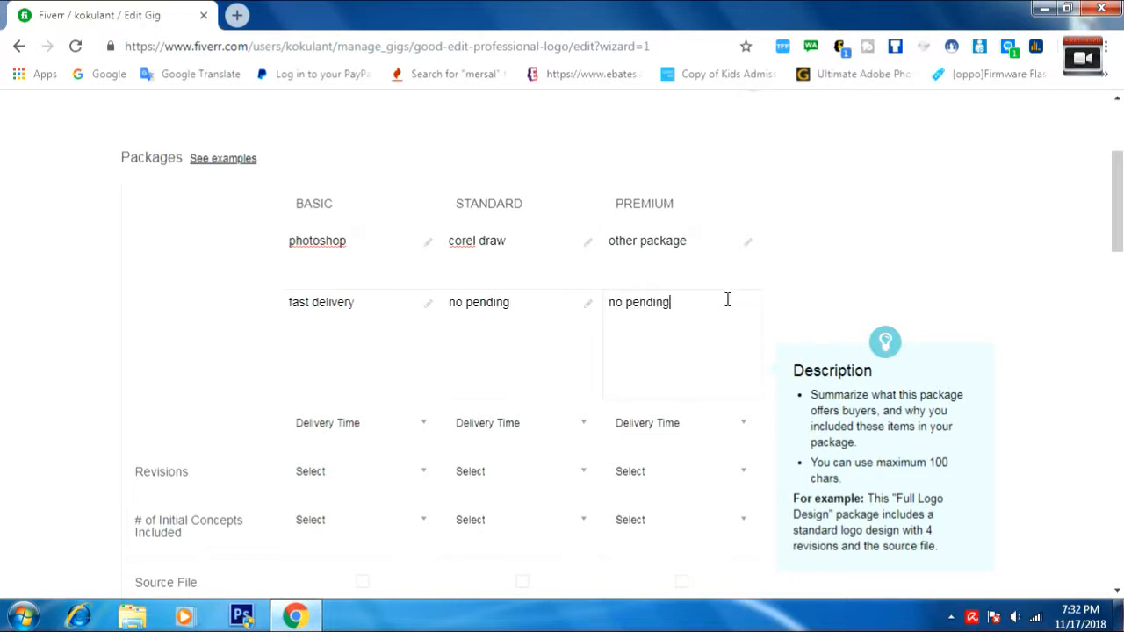
# - Set the delivery time of the Basic, Standard and Premium packages to 7 Days Delivery
pyautogui.scroll(-2, 727, 300)
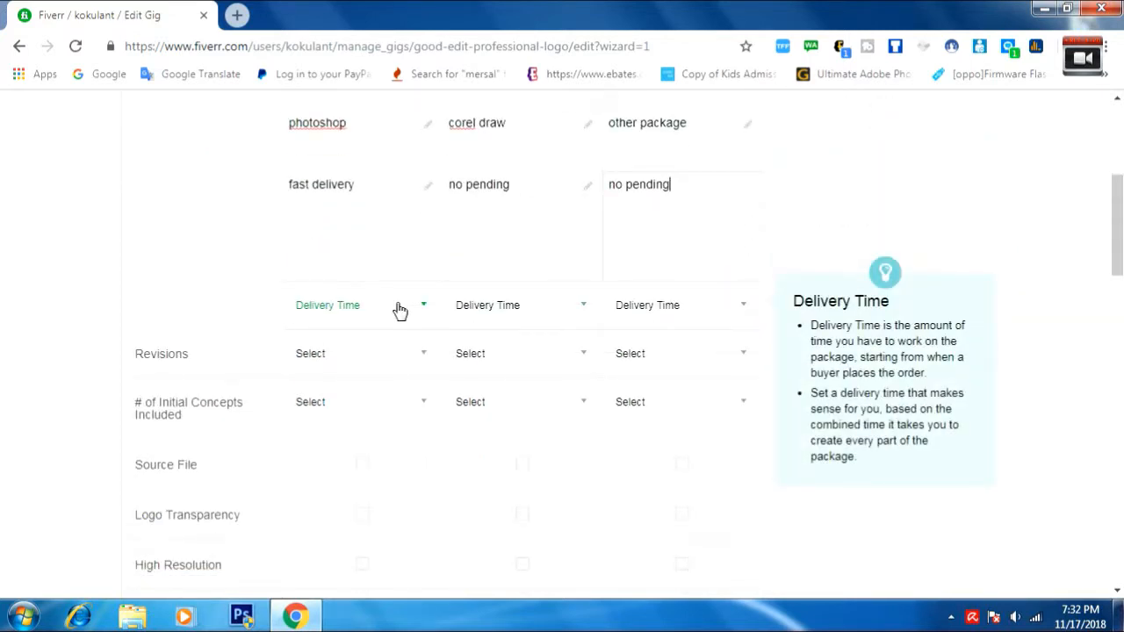
pyautogui.click(400, 310)
pyautogui.scroll(-3, 383, 371)
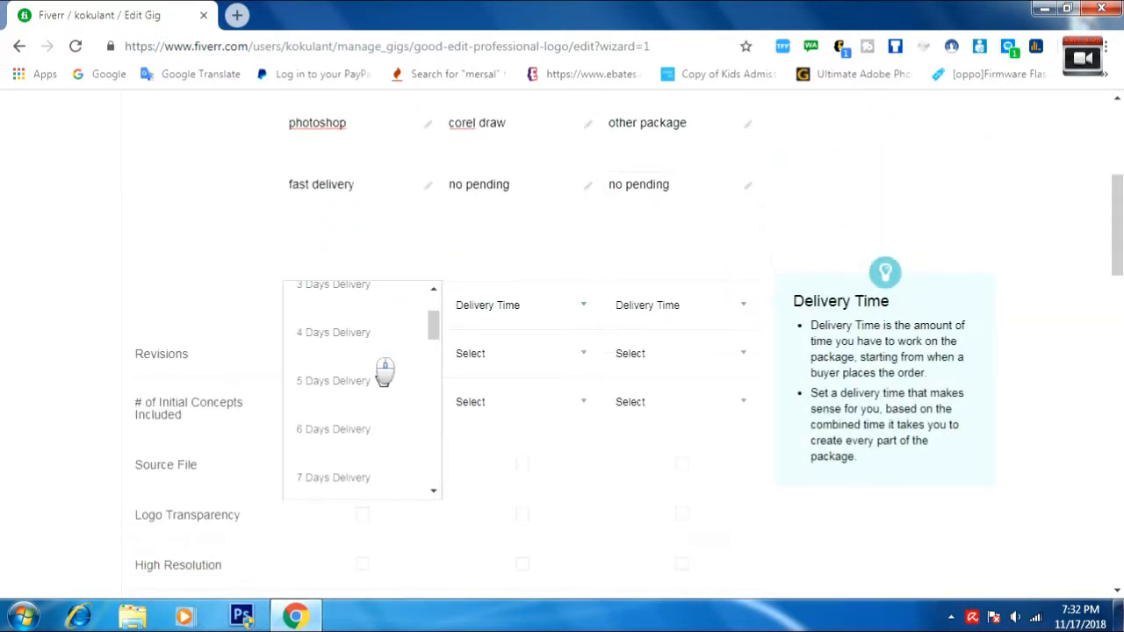
pyautogui.click(348, 480)
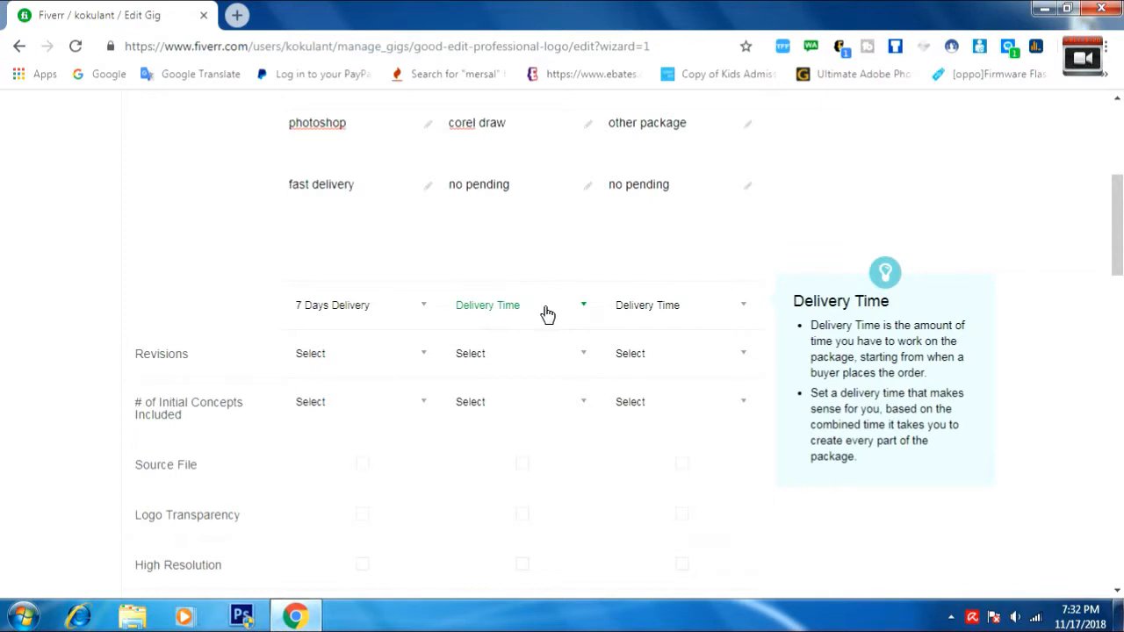
pyautogui.click(547, 314)
pyautogui.scroll(-4, 518, 422)
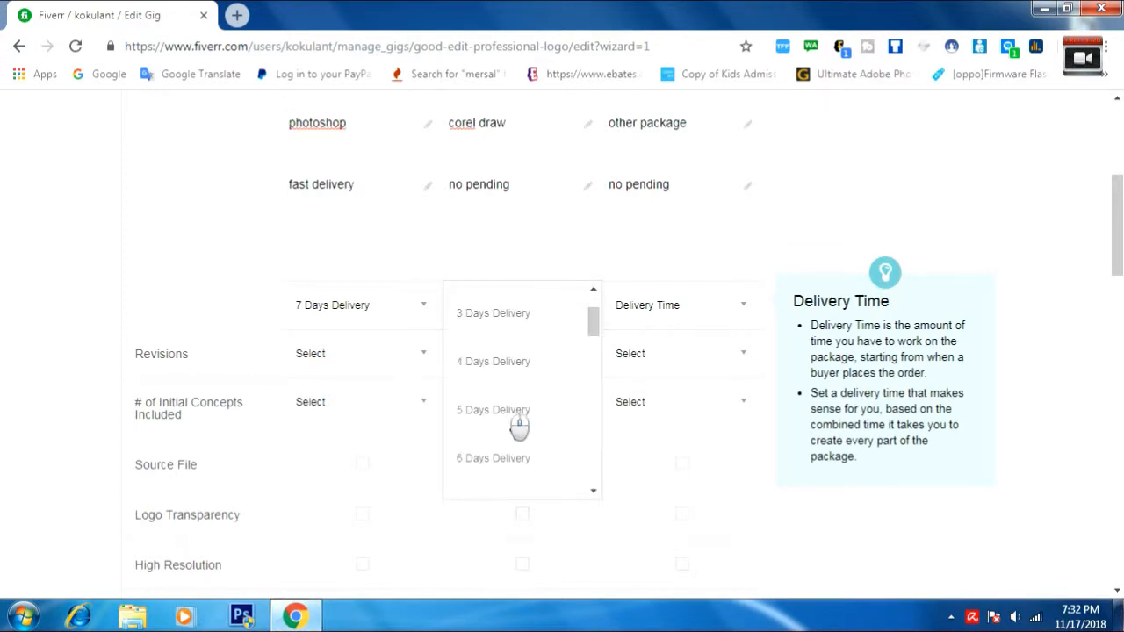
pyautogui.click(513, 421)
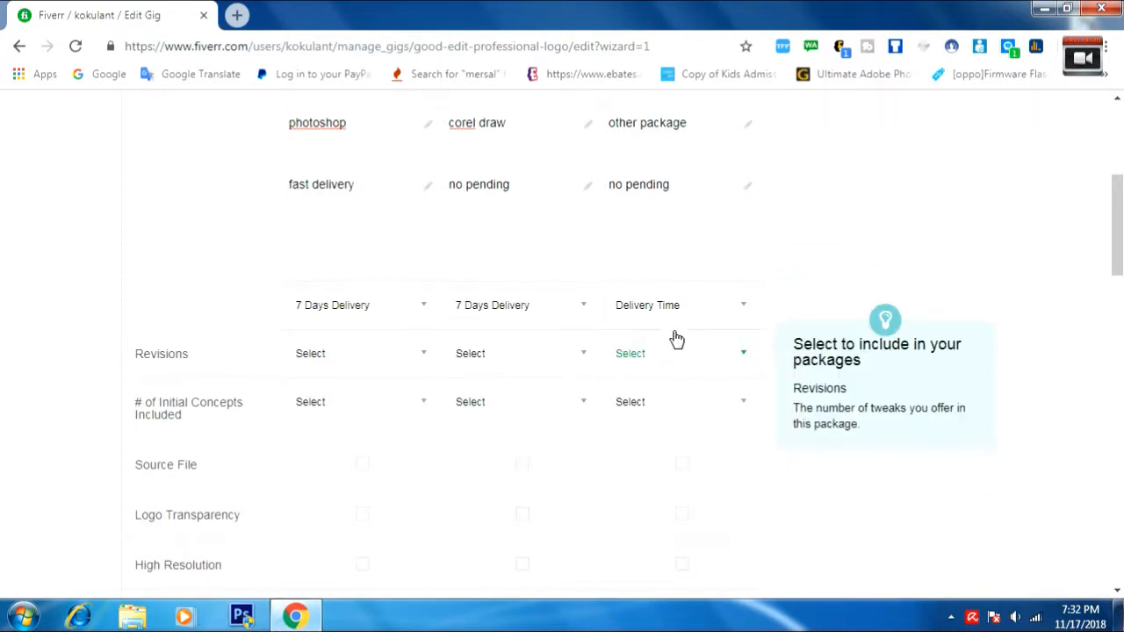
pyautogui.click(694, 307)
pyautogui.scroll(-3, 693, 431)
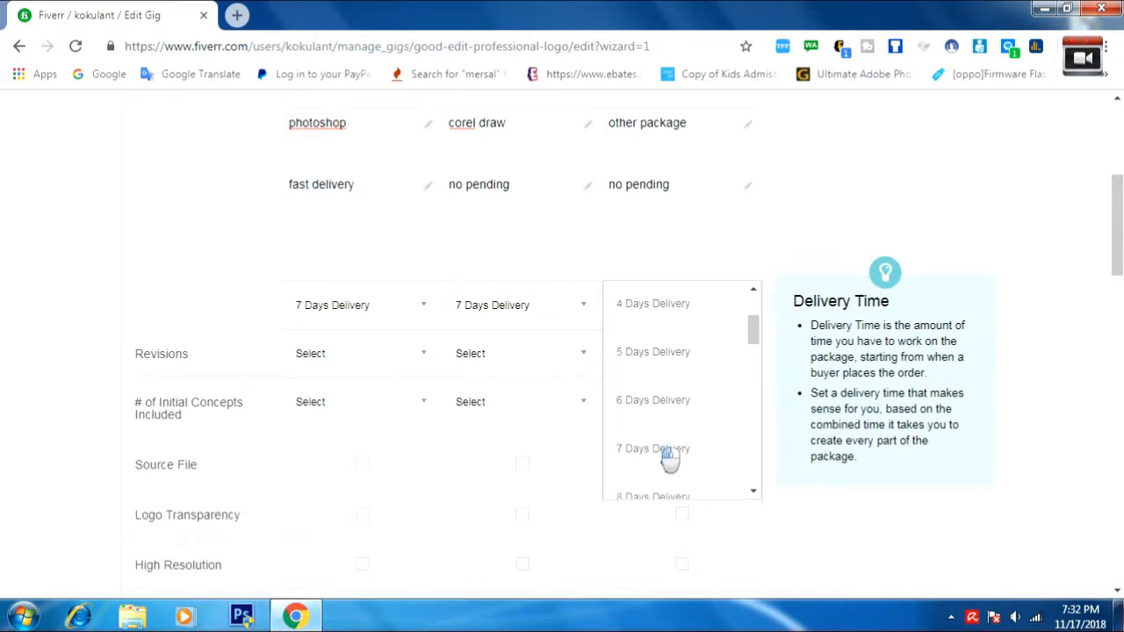
pyautogui.click(666, 450)
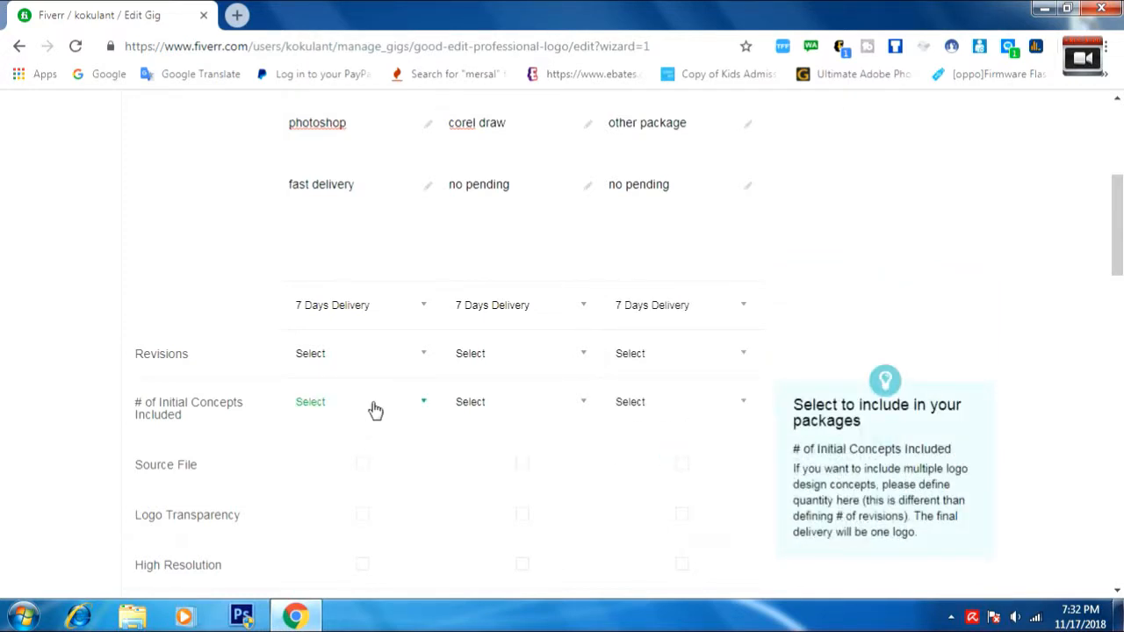
# - Set the number of initial concepts included to 2 for the Basic, Standard and Premium packages
pyautogui.click(379, 410)
pyautogui.scroll(-1, 378, 407)
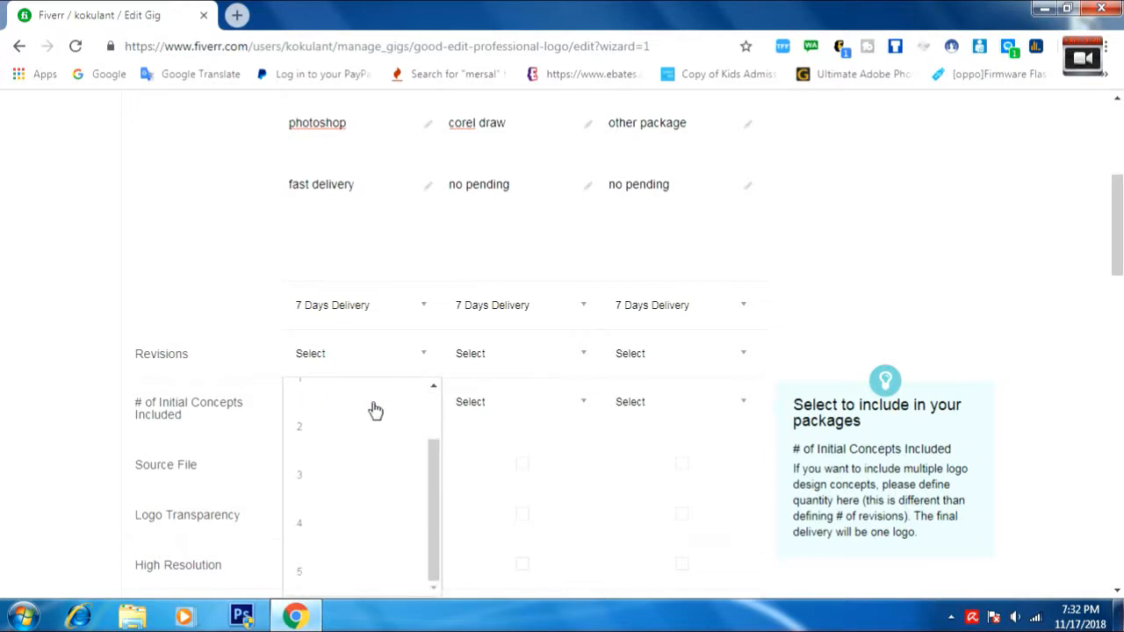
pyautogui.click(364, 427)
pyautogui.click(529, 407)
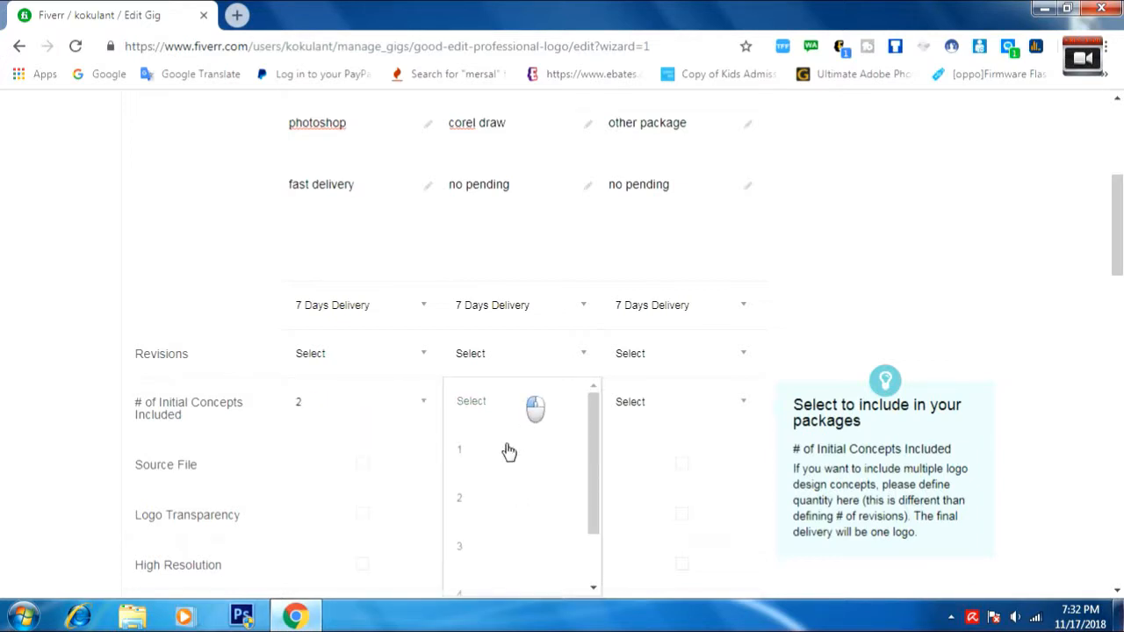
pyautogui.click(500, 505)
pyautogui.click(679, 413)
pyautogui.click(647, 506)
# - Include Source File and Logo Transparency in all three packages
pyautogui.scroll(-1, 381, 394)
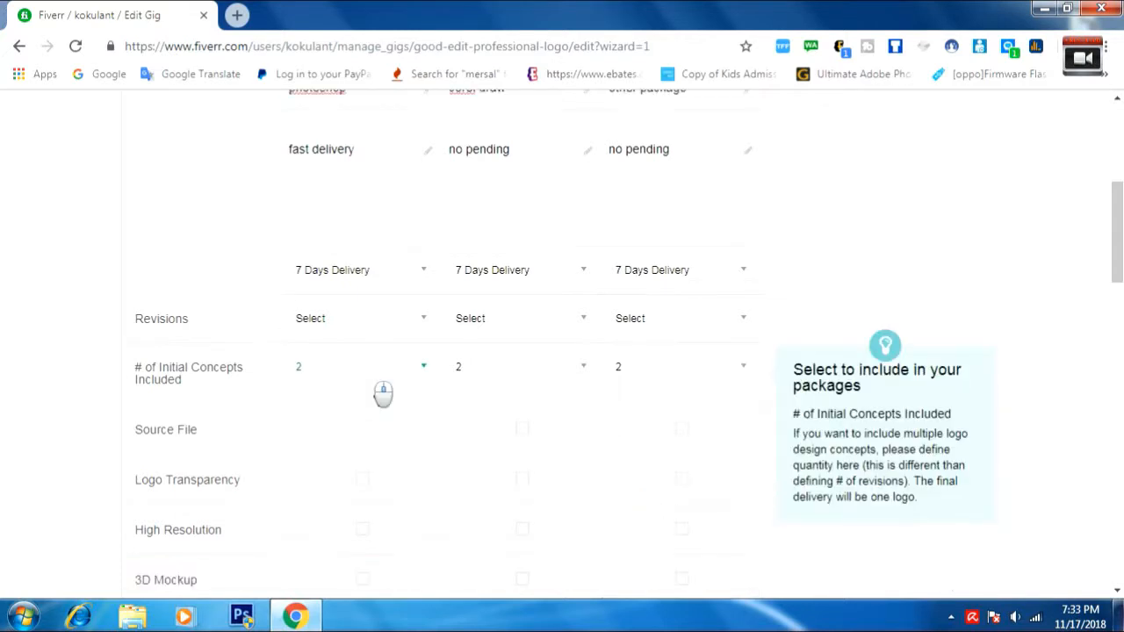
pyautogui.click(362, 377)
pyautogui.click(521, 379)
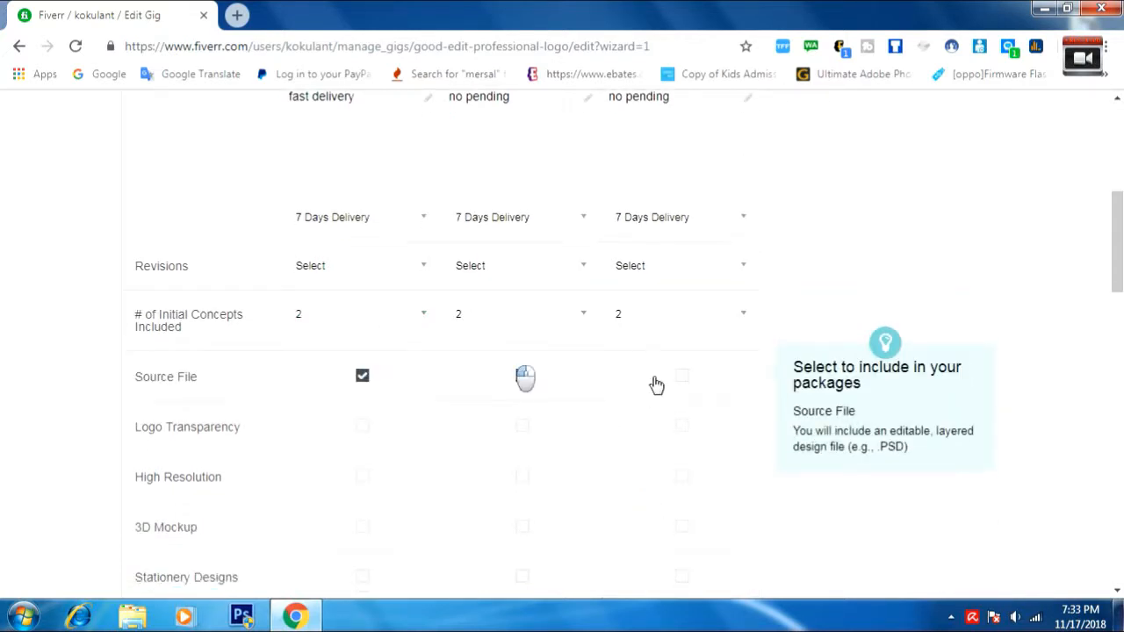
pyautogui.click(680, 377)
pyautogui.scroll(-1, 673, 380)
pyautogui.click(682, 338)
pyautogui.click(522, 338)
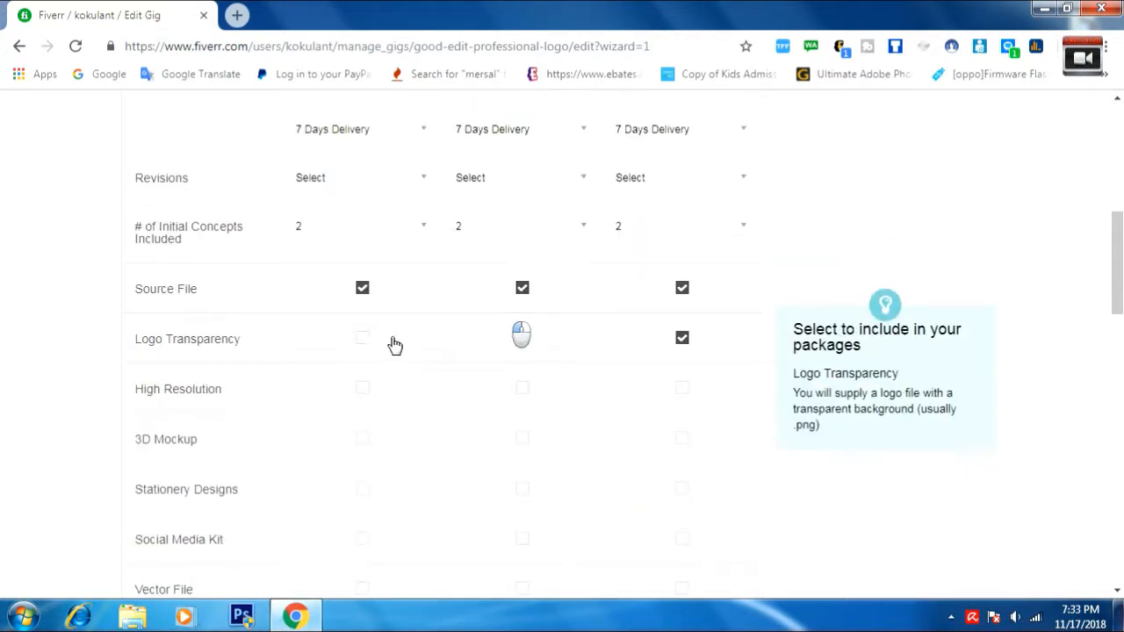
pyautogui.click(363, 338)
# - Include High Resolution and 3D Mockup in the Basic, Standard and Premium packages
pyautogui.click(363, 388)
pyautogui.click(522, 388)
pyautogui.click(683, 388)
pyautogui.click(682, 438)
pyautogui.click(522, 438)
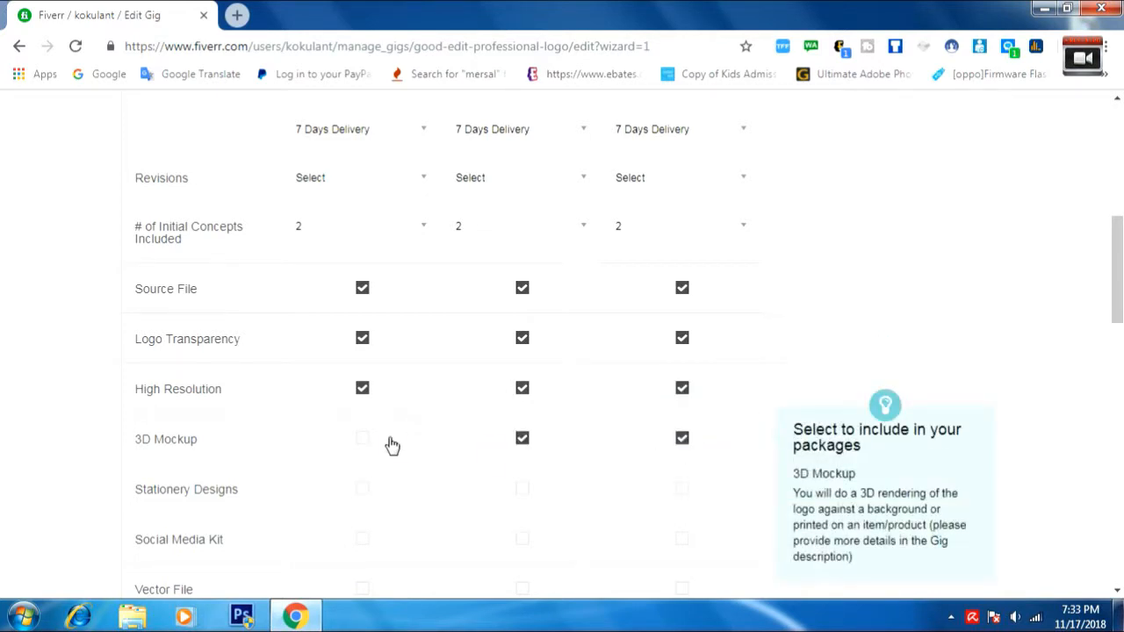
pyautogui.click(362, 437)
# - Include Stationery Designs, Social Media Kit and Vector File in all three packages
pyautogui.scroll(-2, 396, 436)
pyautogui.click(363, 314)
pyautogui.click(521, 313)
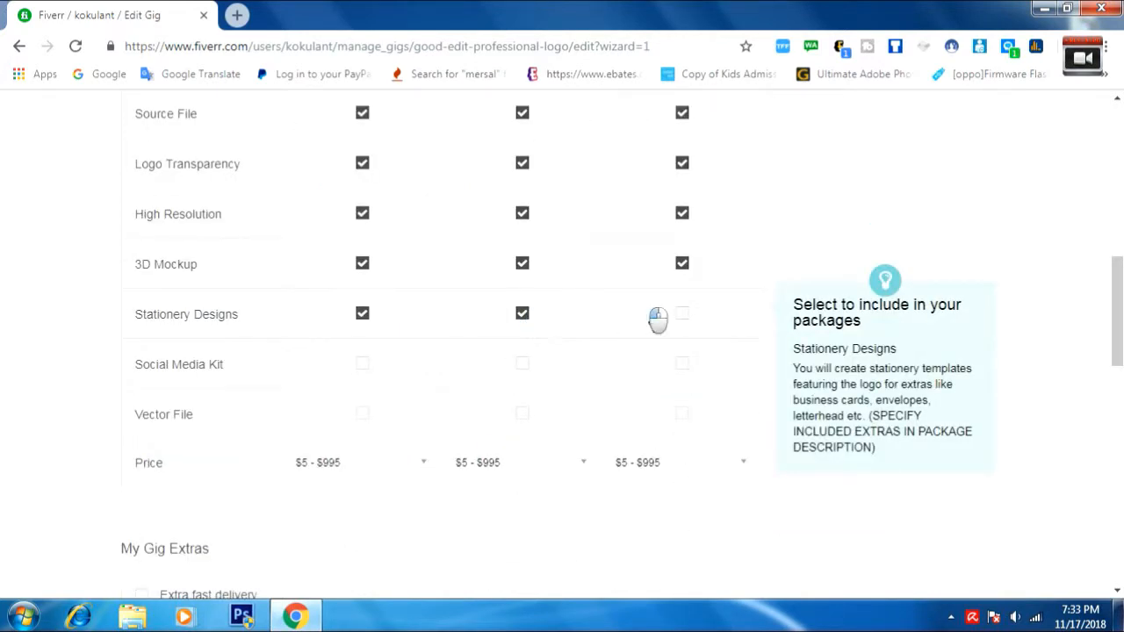
pyautogui.click(682, 313)
pyautogui.click(682, 363)
pyautogui.click(363, 364)
pyautogui.click(522, 364)
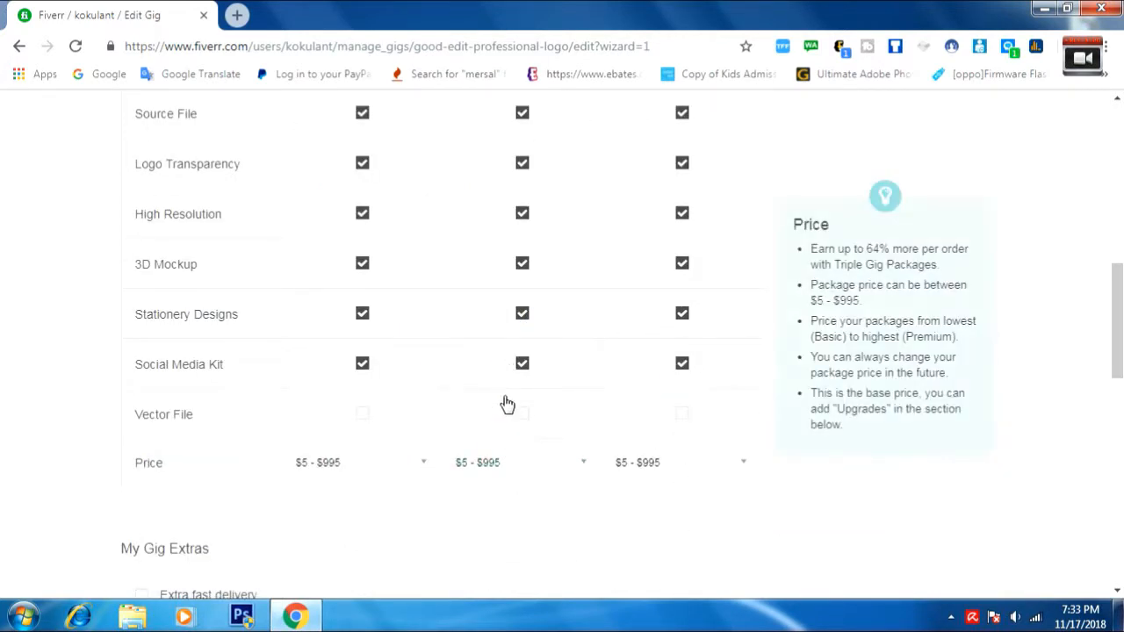
pyautogui.click(521, 414)
pyautogui.click(362, 414)
pyautogui.click(682, 414)
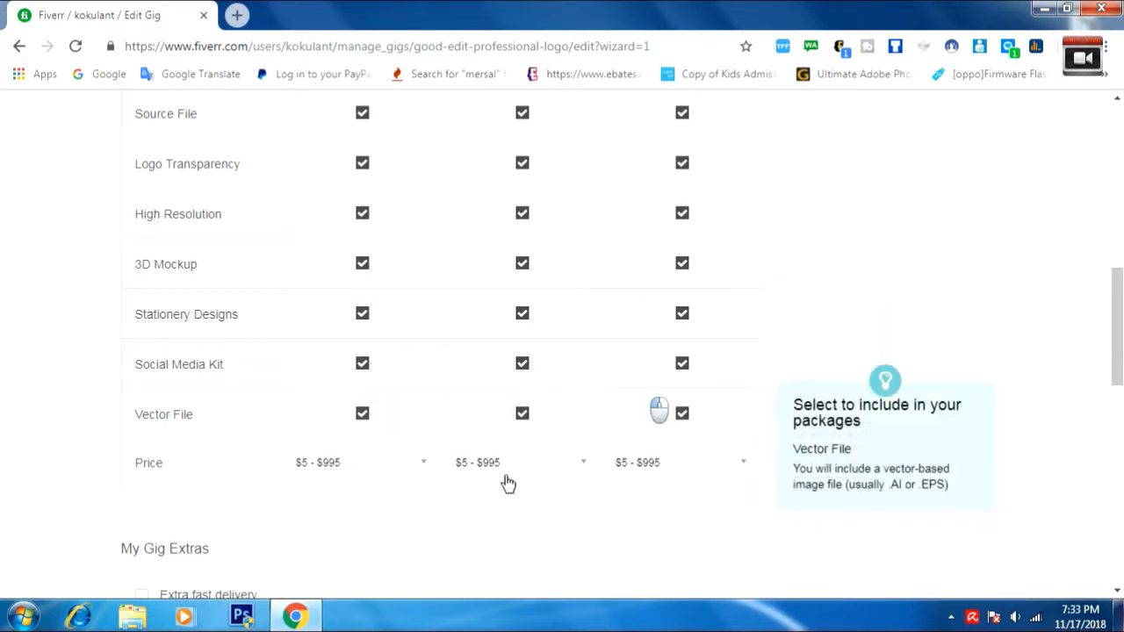
# - Price the Basic package at $5, the Standard package at $15 and the Premium package at $25
pyautogui.click(425, 464)
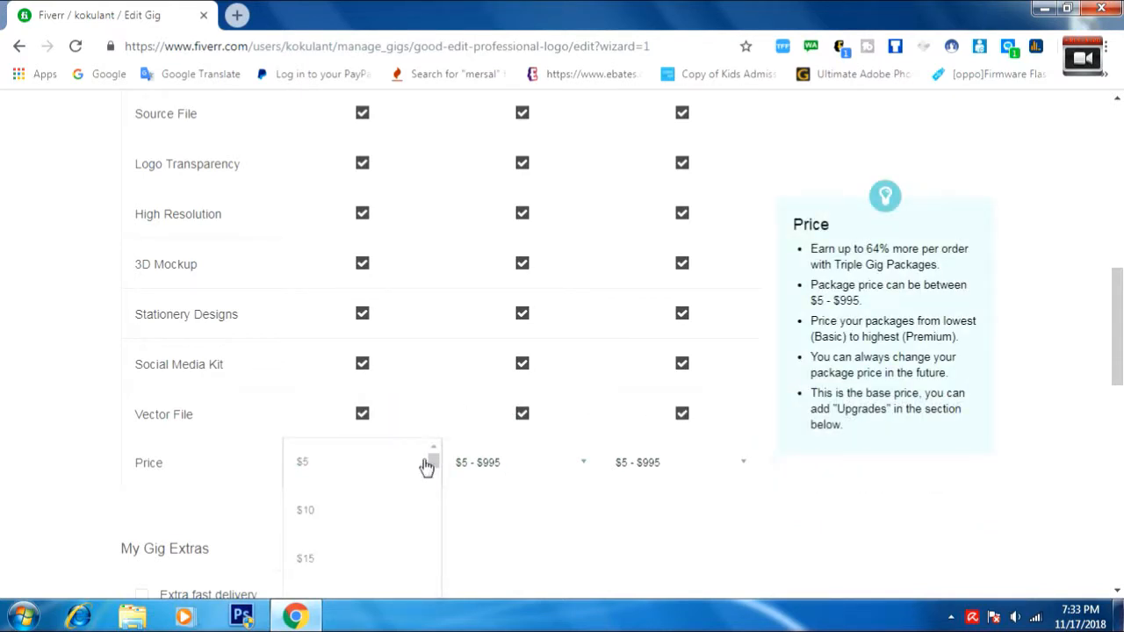
pyautogui.click(332, 463)
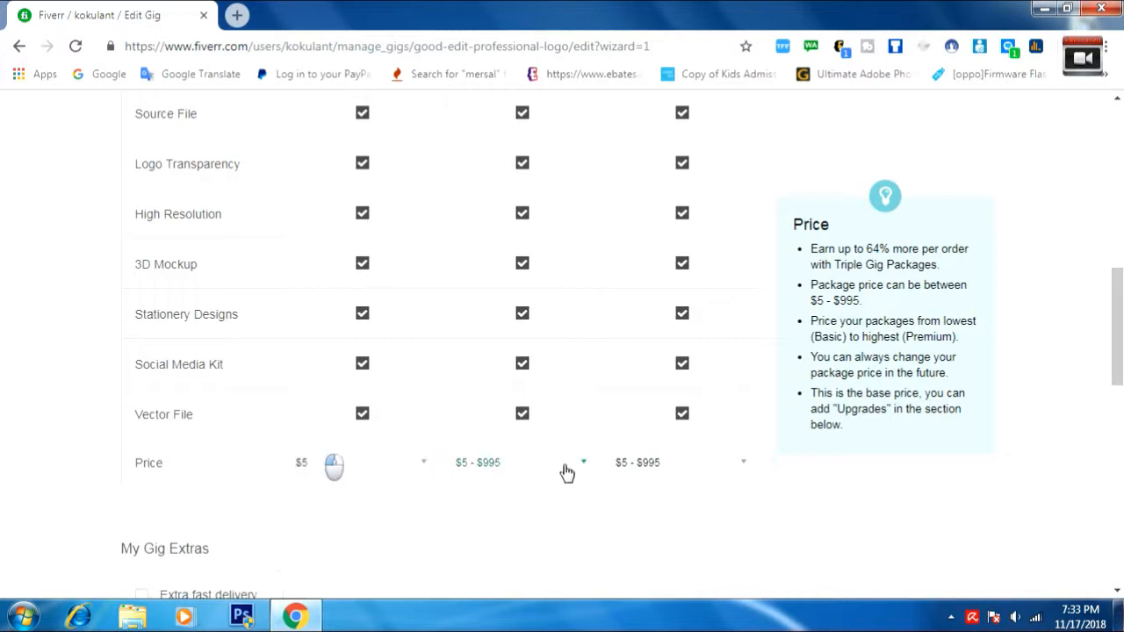
pyautogui.click(567, 473)
pyautogui.scroll(-2, 577, 464)
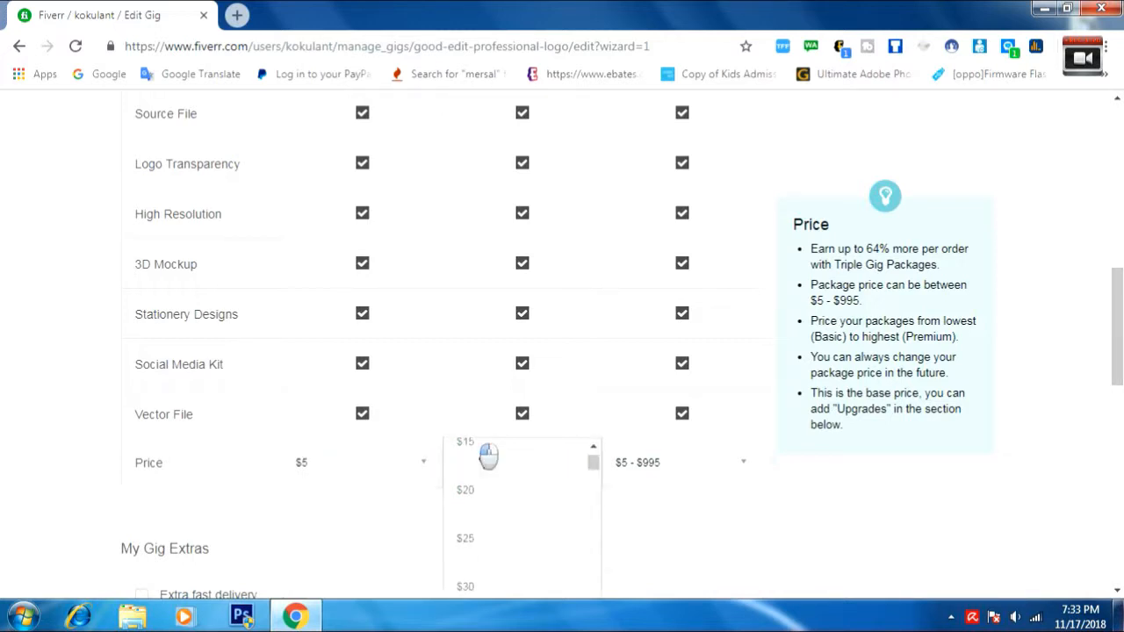
pyautogui.click(488, 455)
pyautogui.click(670, 468)
pyautogui.scroll(-3, 663, 483)
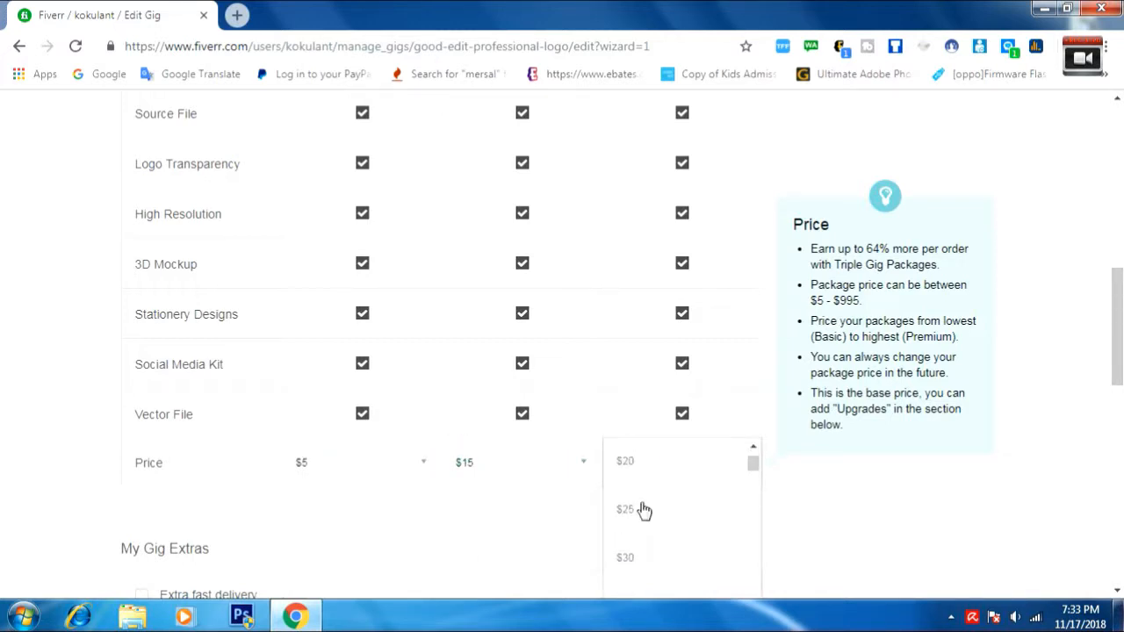
pyautogui.click(627, 511)
# - Look over the optional gig extras, and save the pricing to continue to the description and FAQ
pyautogui.scroll(-3, 484, 521)
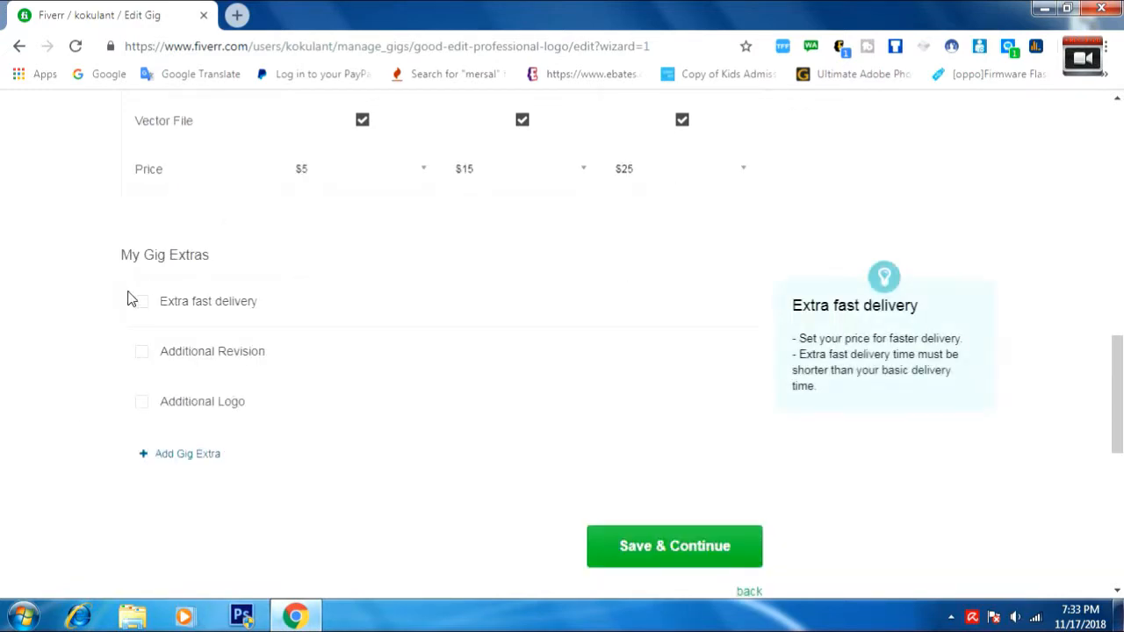
pyautogui.scroll(-2, 163, 313)
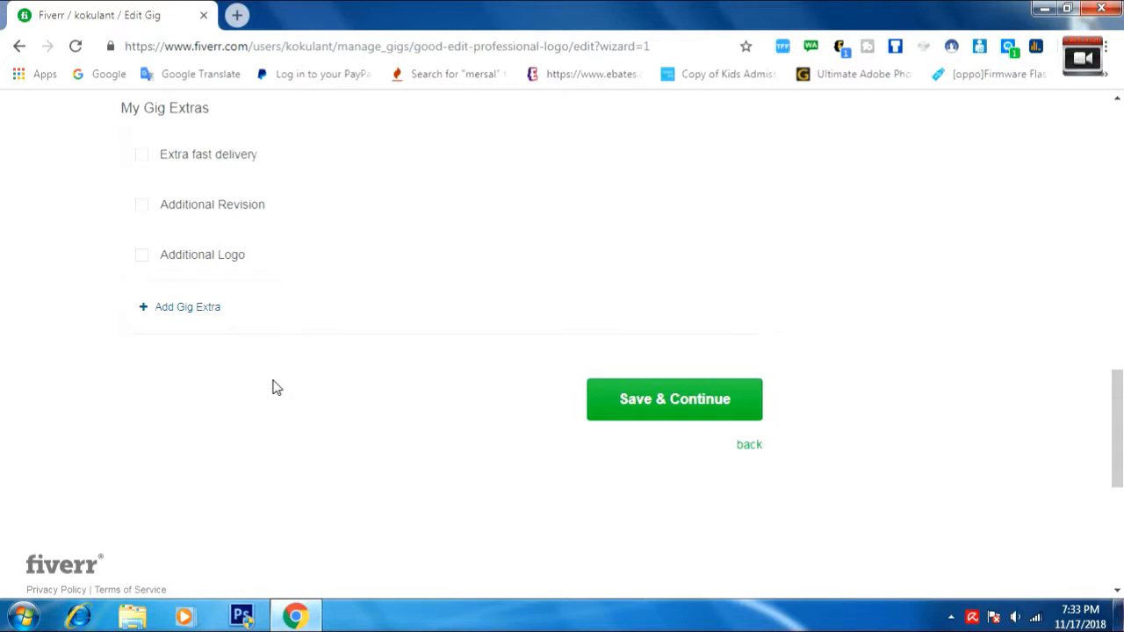
pyautogui.scroll(1, 205, 326)
pyautogui.scroll(1, 205, 325)
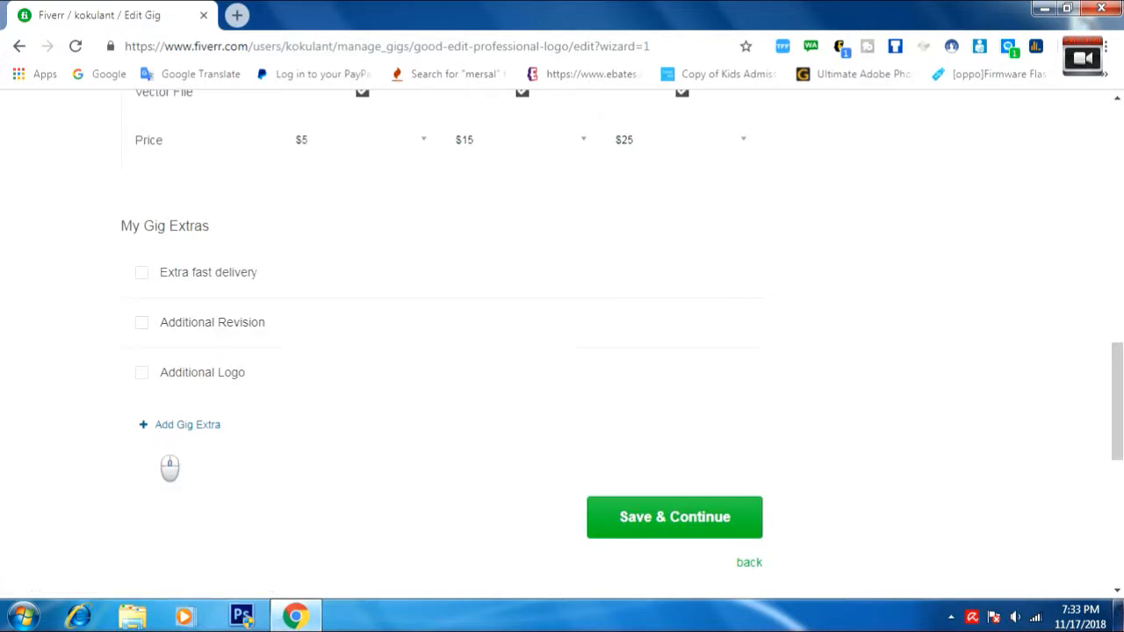
pyautogui.scroll(-4, 176, 461)
pyautogui.scroll(2, 476, 479)
pyautogui.scroll(2, 478, 479)
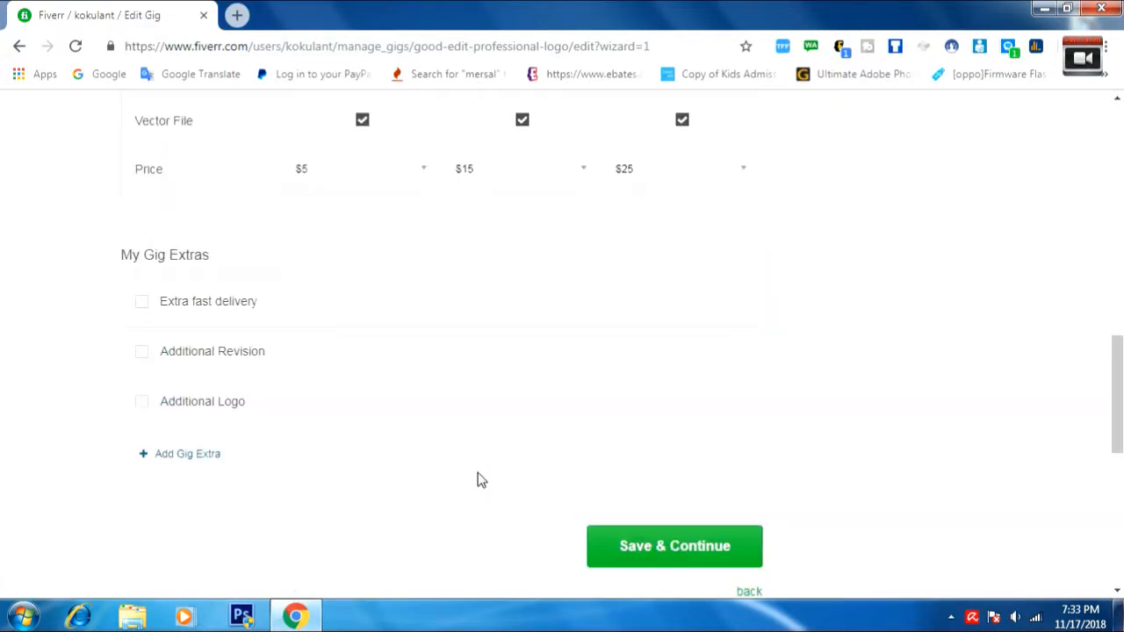
pyautogui.scroll(-2, 482, 484)
pyautogui.click(693, 404)
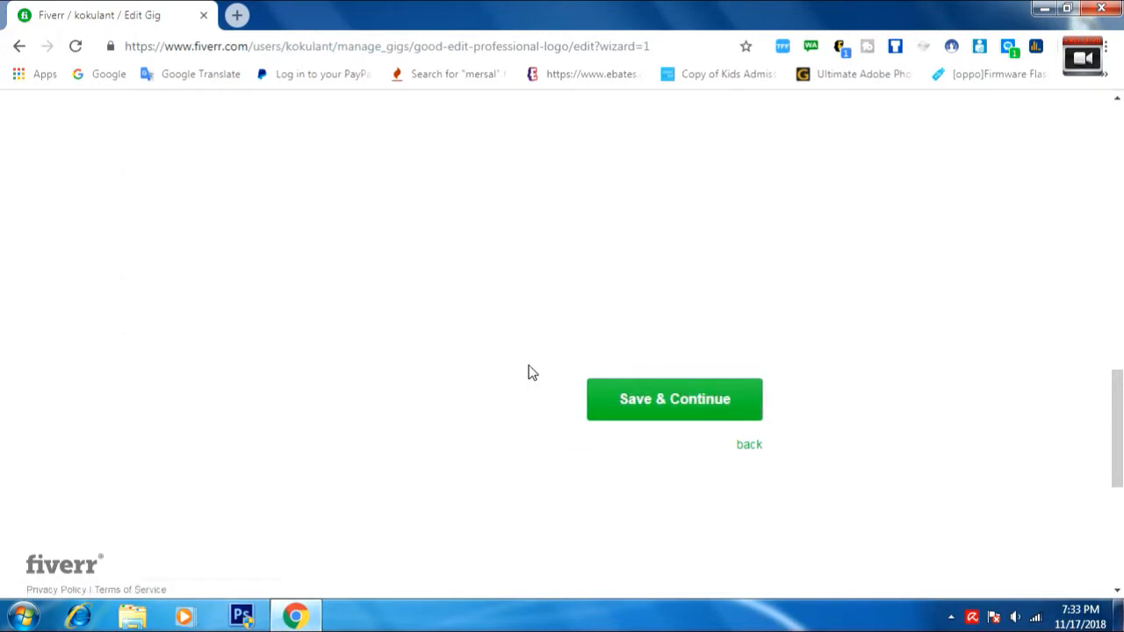
# - Start the gig description with the lines "I Know Photoshop" and "I'm Good Editing for you"
pyautogui.scroll(10, 531, 372)
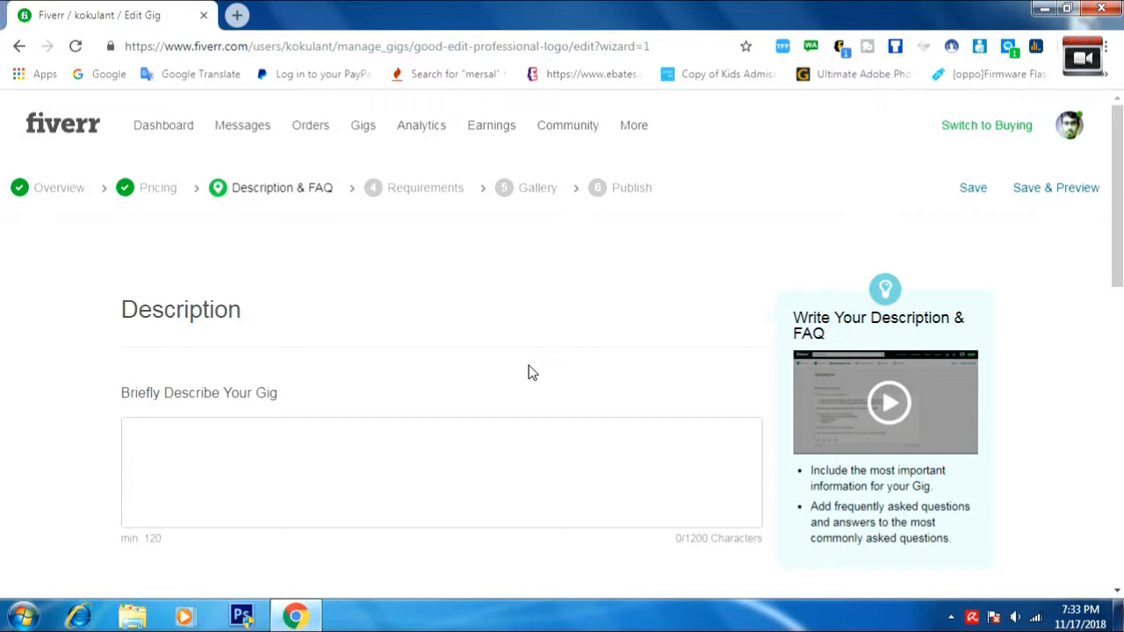
pyautogui.scroll(-1, 256, 452)
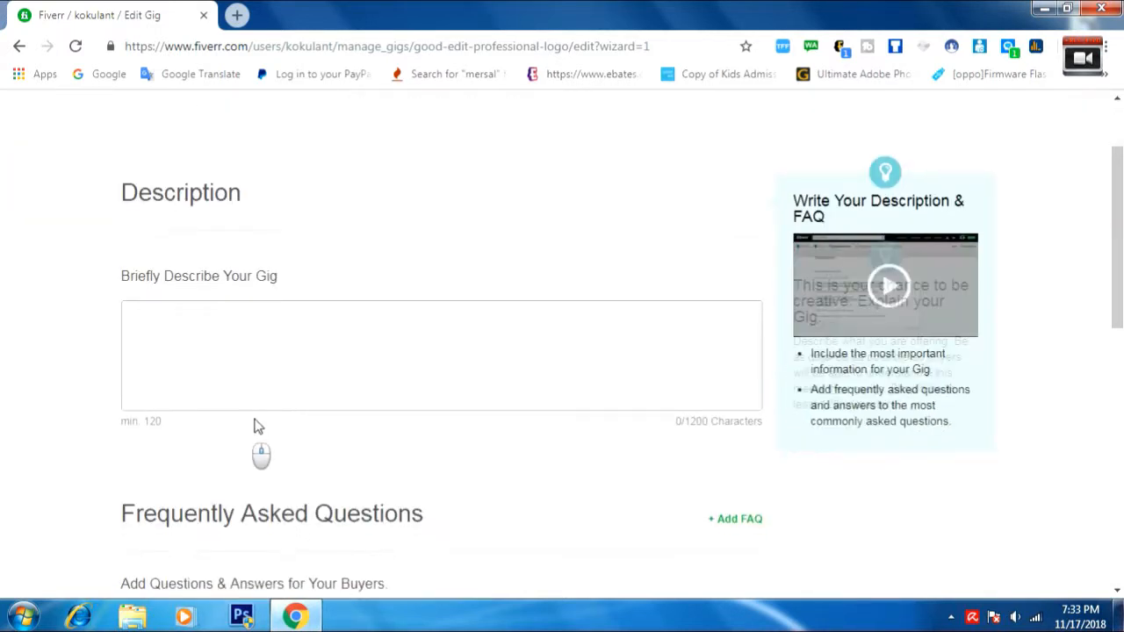
pyautogui.click(236, 342)
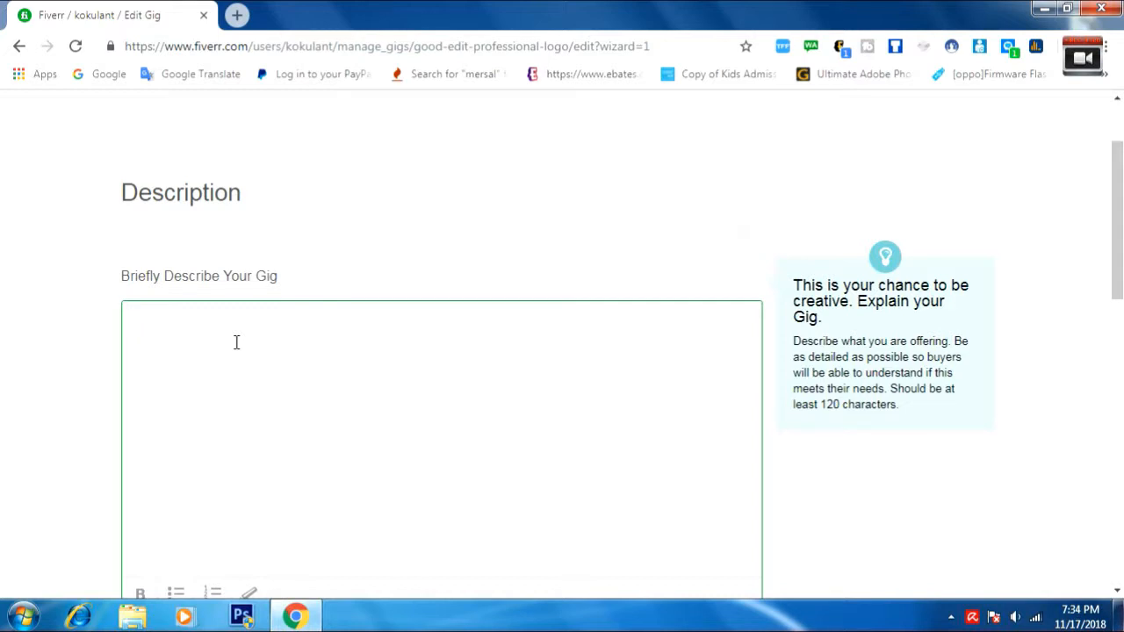
pyautogui.scroll(-2, 237, 342)
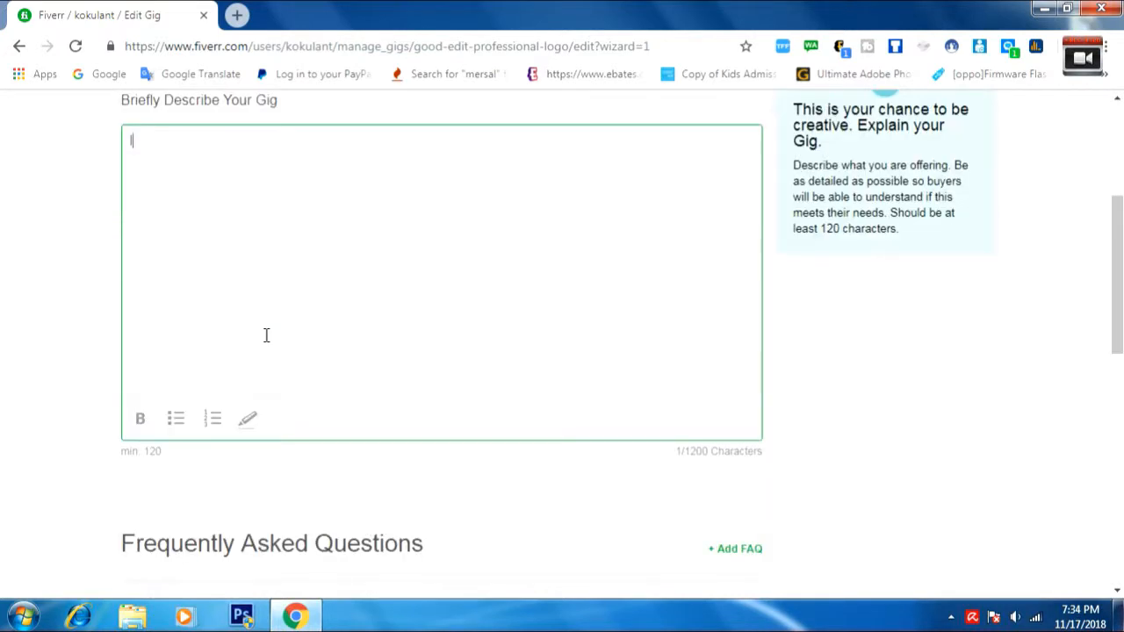
pyautogui.write('I Know Photoshop ')
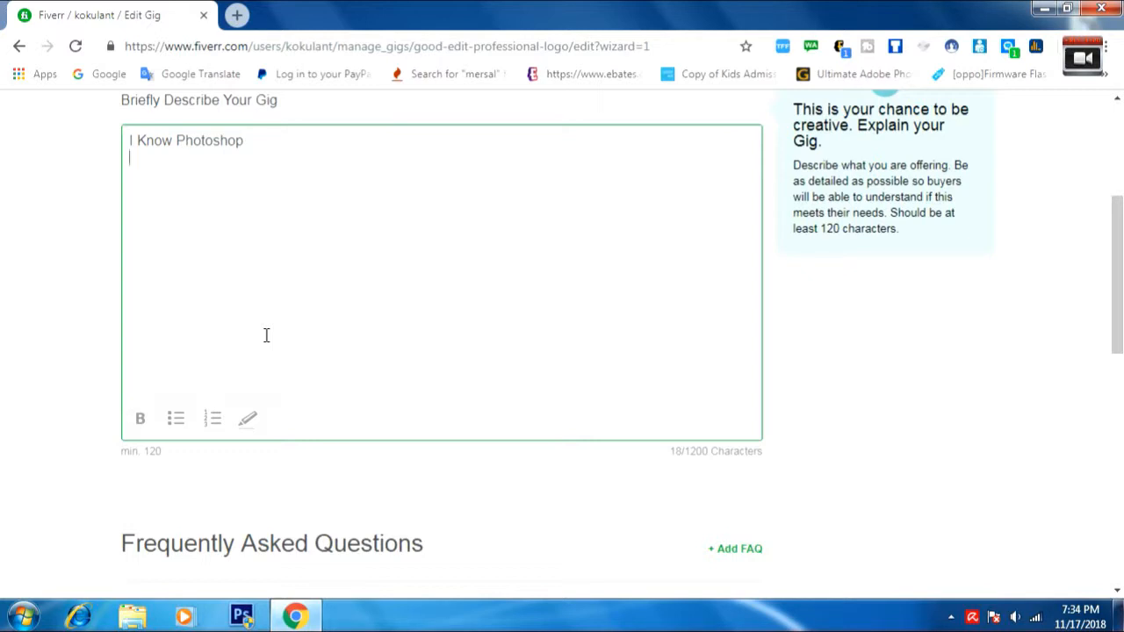
pyautogui.write("I'm Good Editin")
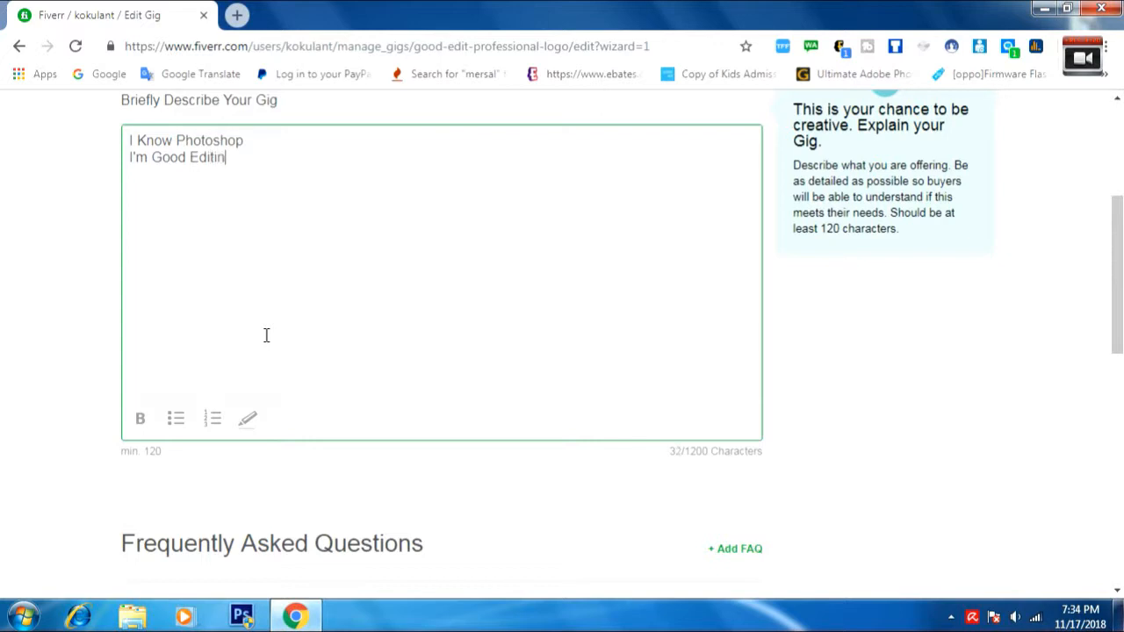
pyautogui.write('g for you')
# - Add "share to order your ideas" as the third line of the gig description
pyautogui.write('share t')
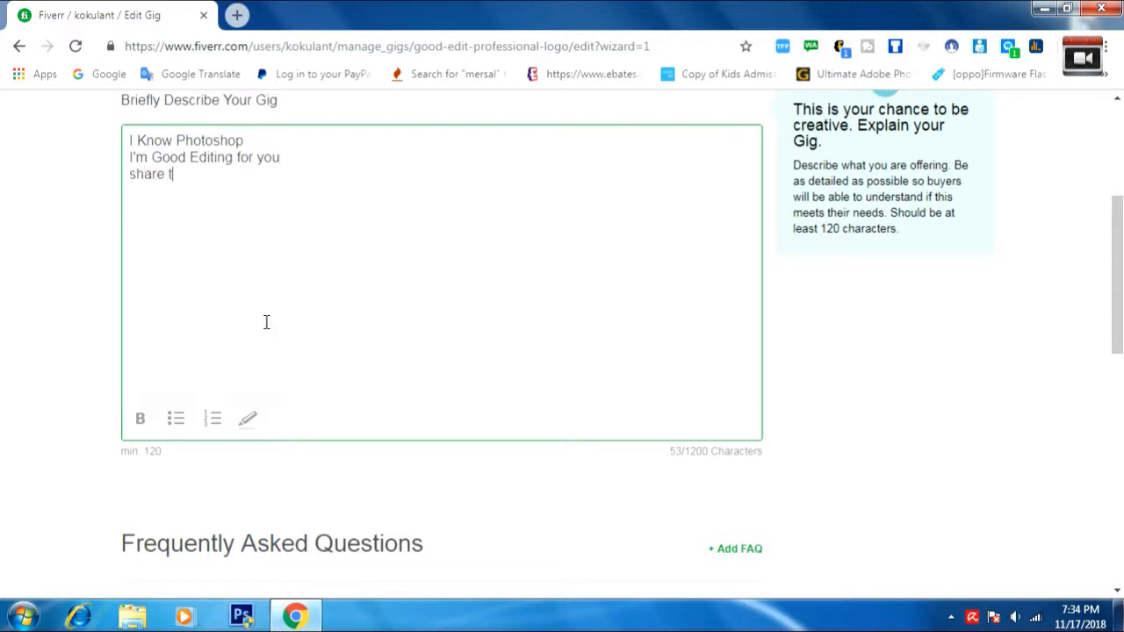
pyautogui.write('o oreder your i')
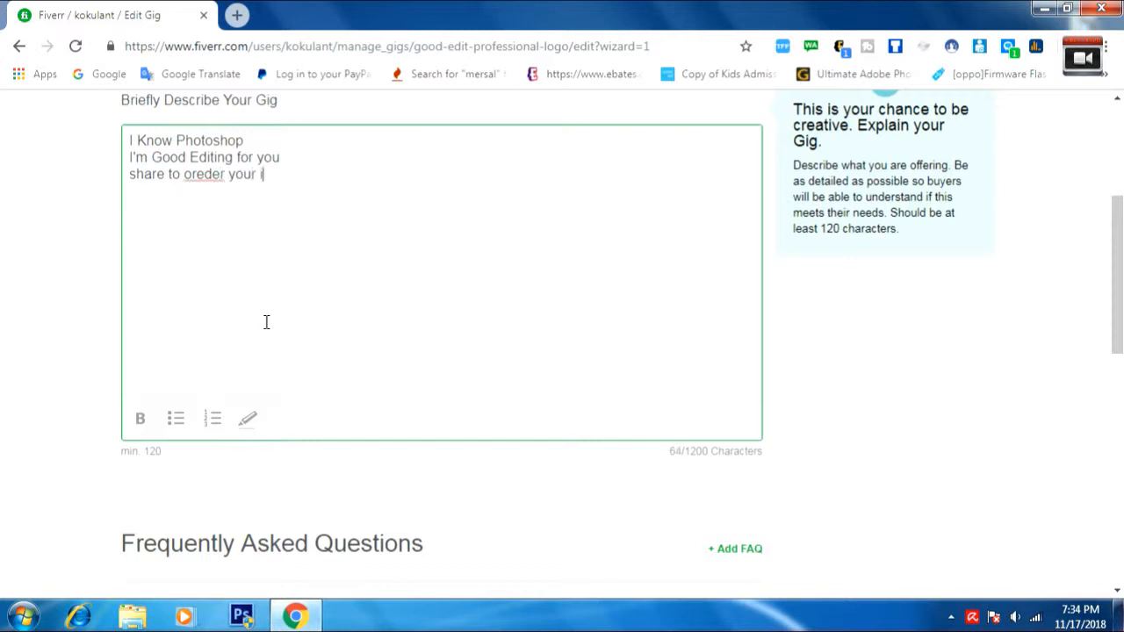
pyautogui.write('deas')
pyautogui.click(203, 174)
pyautogui.press('BackSpace')
pyautogui.click(311, 176)
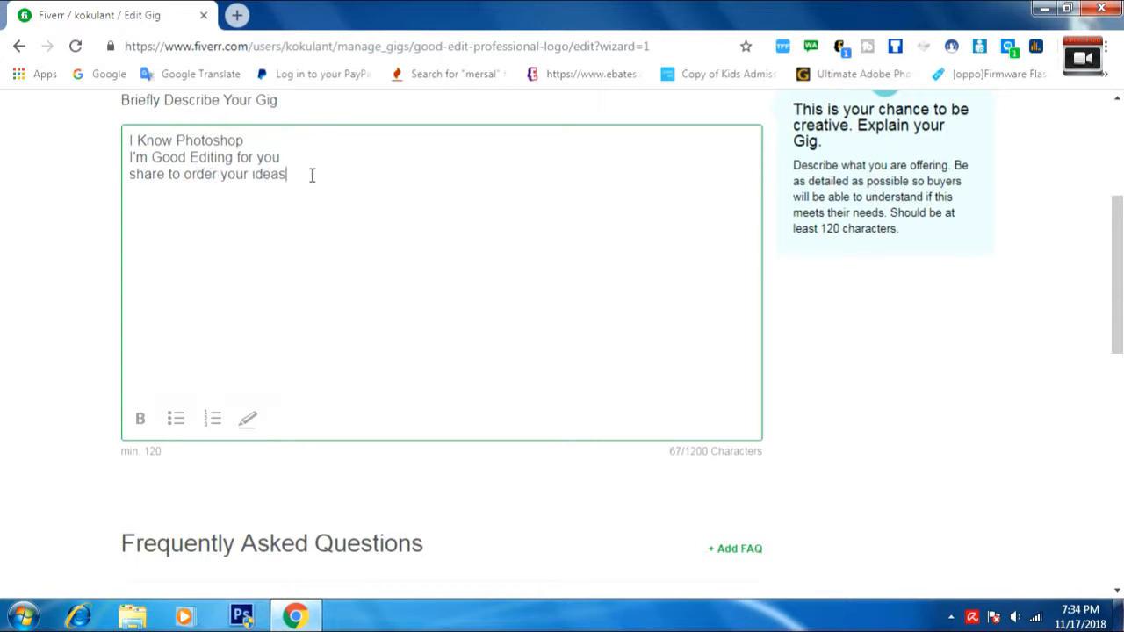
# - Add a fourth description line reading "if you have any question i invite you to contact mme before ordering"
pyautogui.press('Return')
pyautogui.write('if you have an')
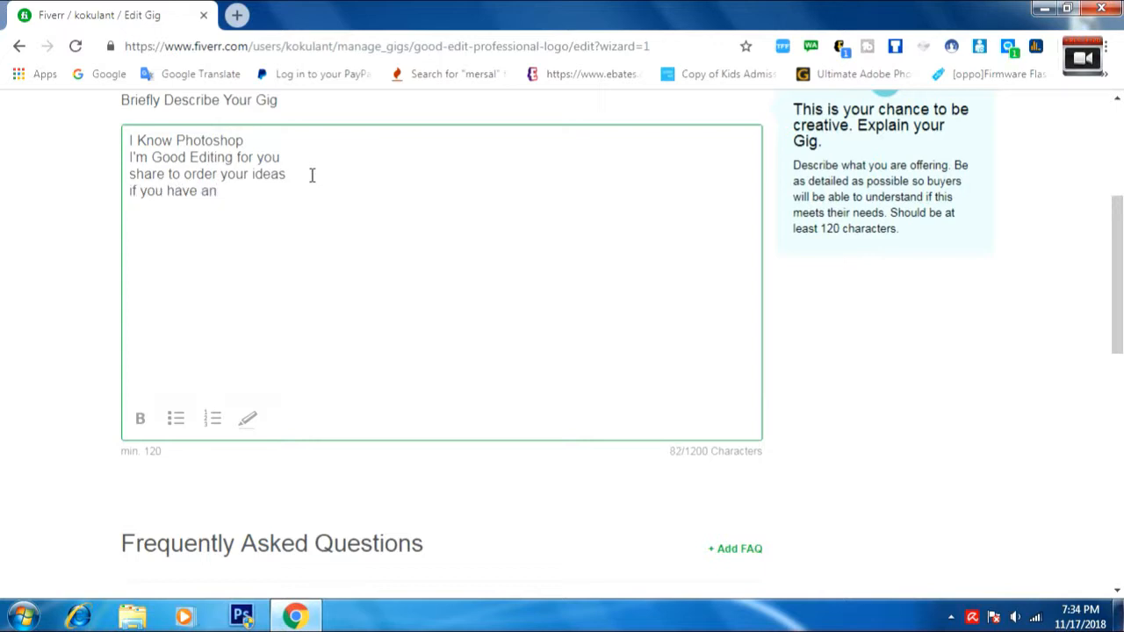
pyautogui.write('y w')
pyautogui.press('BackSpace')
pyautogui.write('question')
pyautogui.write('i invite yo')
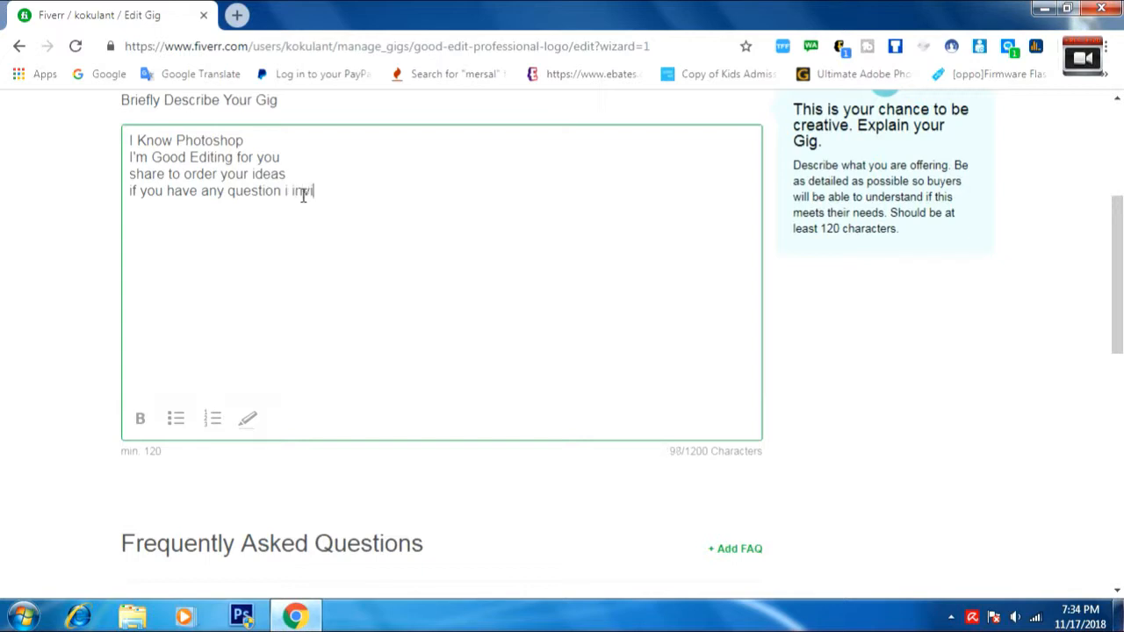
pyautogui.write('u to contac')
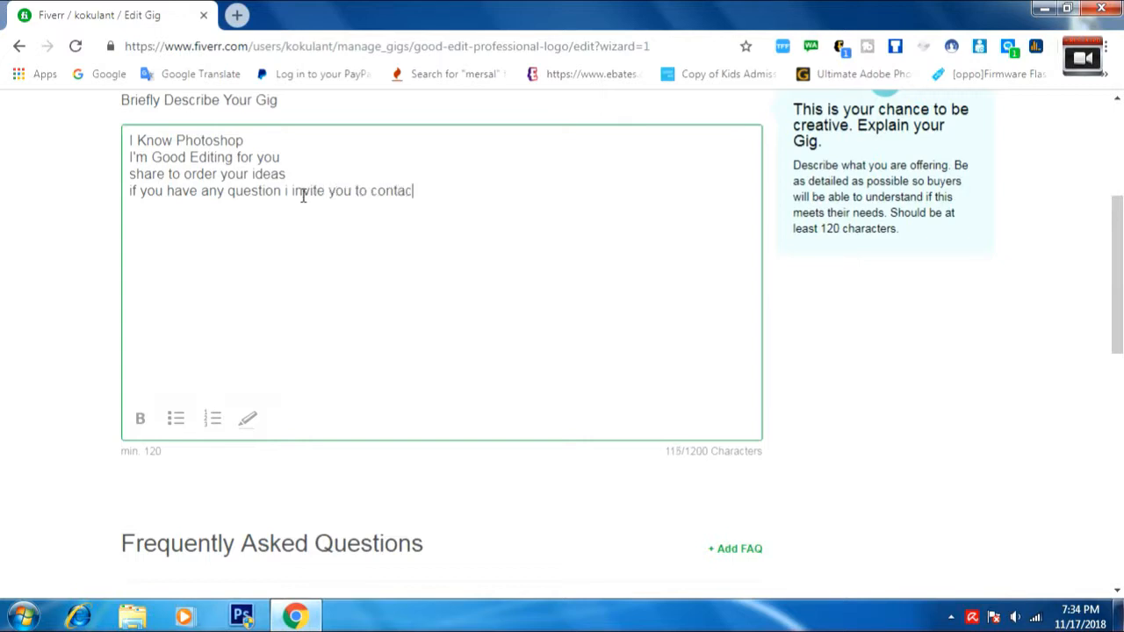
pyautogui.write('t mme before ordering')
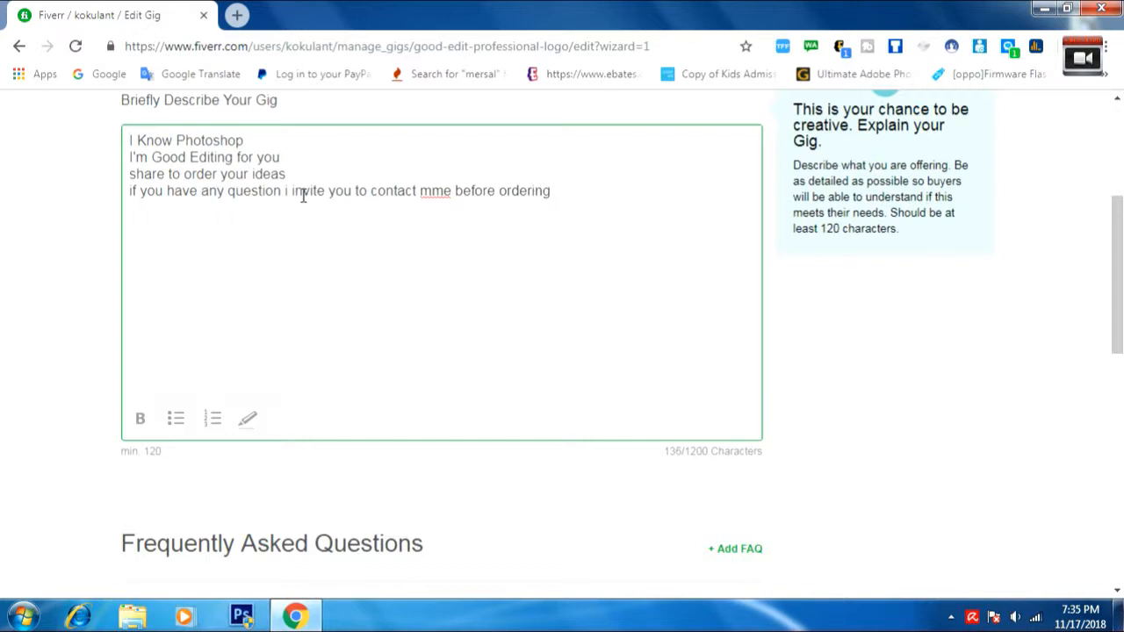
pyautogui.moveTo(254, 142); pyautogui.dragTo(96, 153)
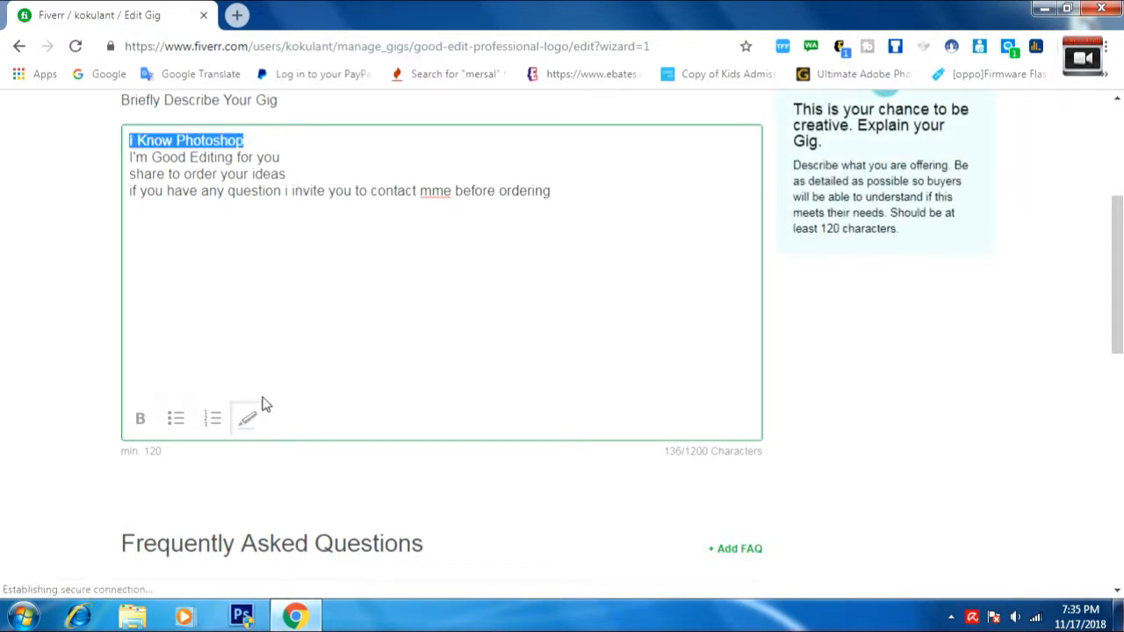
pyautogui.click(175, 419)
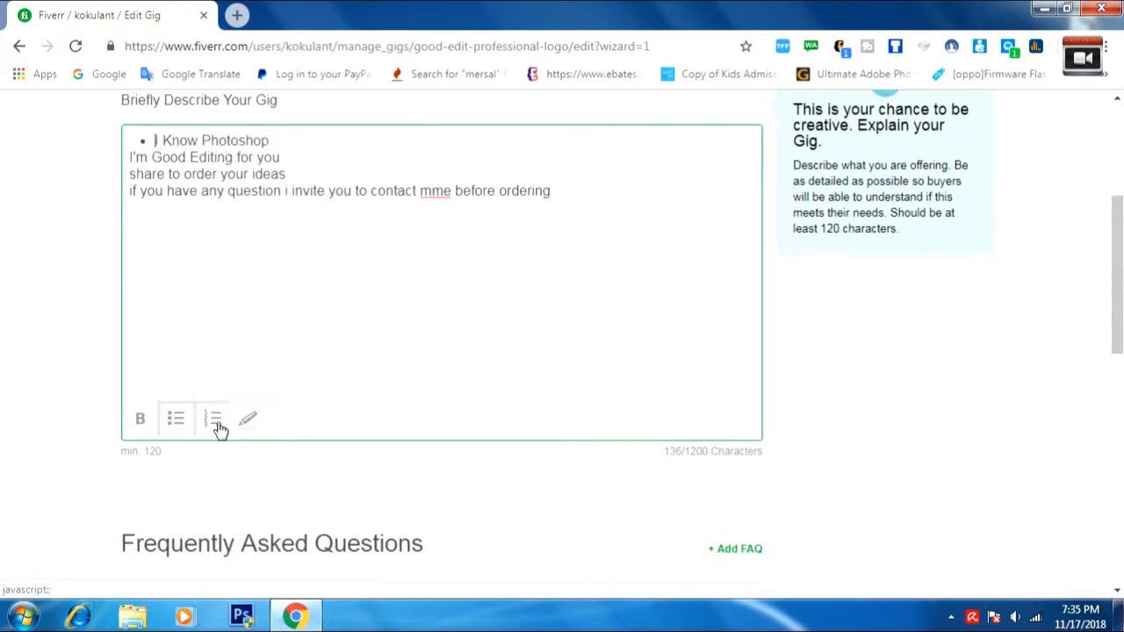
pyautogui.click(215, 421)
pyautogui.click(145, 142)
pyautogui.click(214, 421)
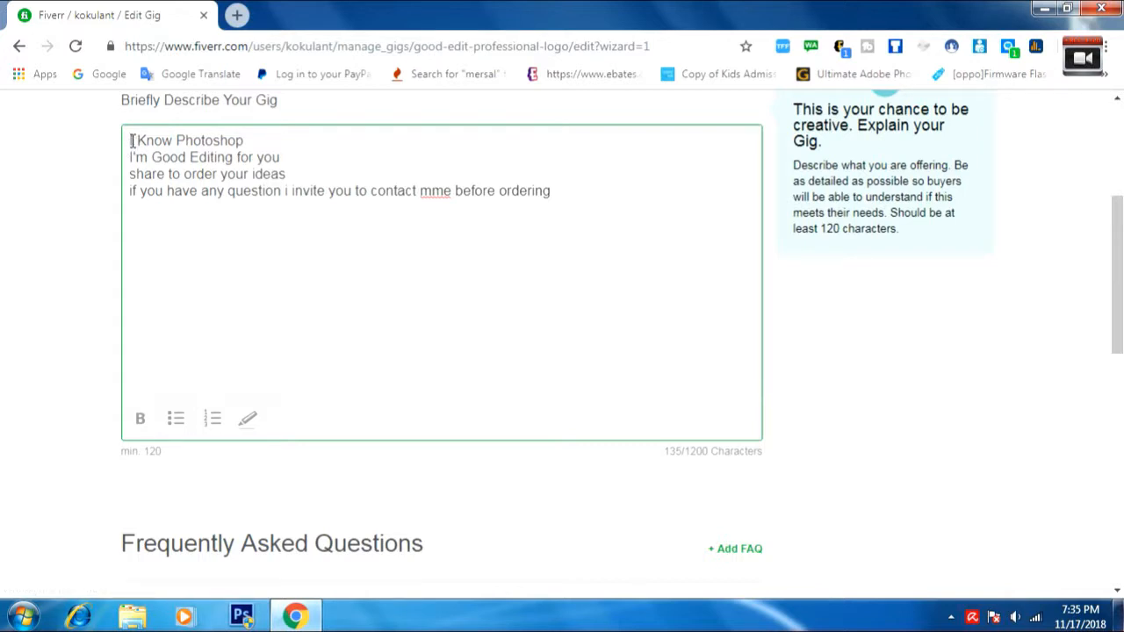
# - Format all four lines of the gig description as a numbered list
pyautogui.moveTo(131, 140); pyautogui.dragTo(261, 266)
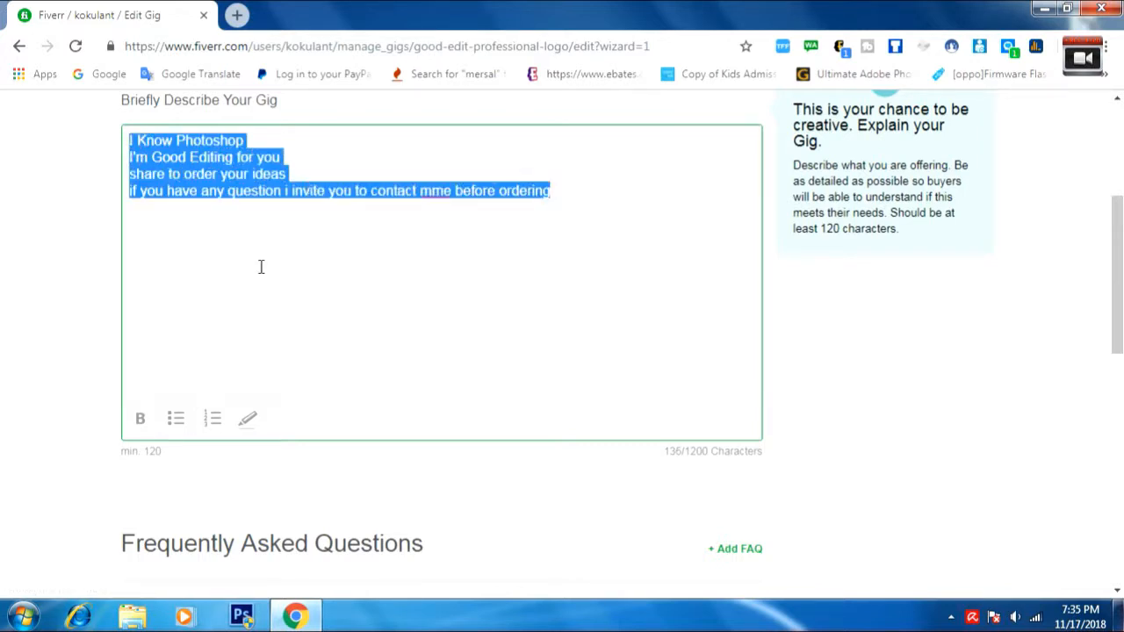
pyautogui.click(211, 419)
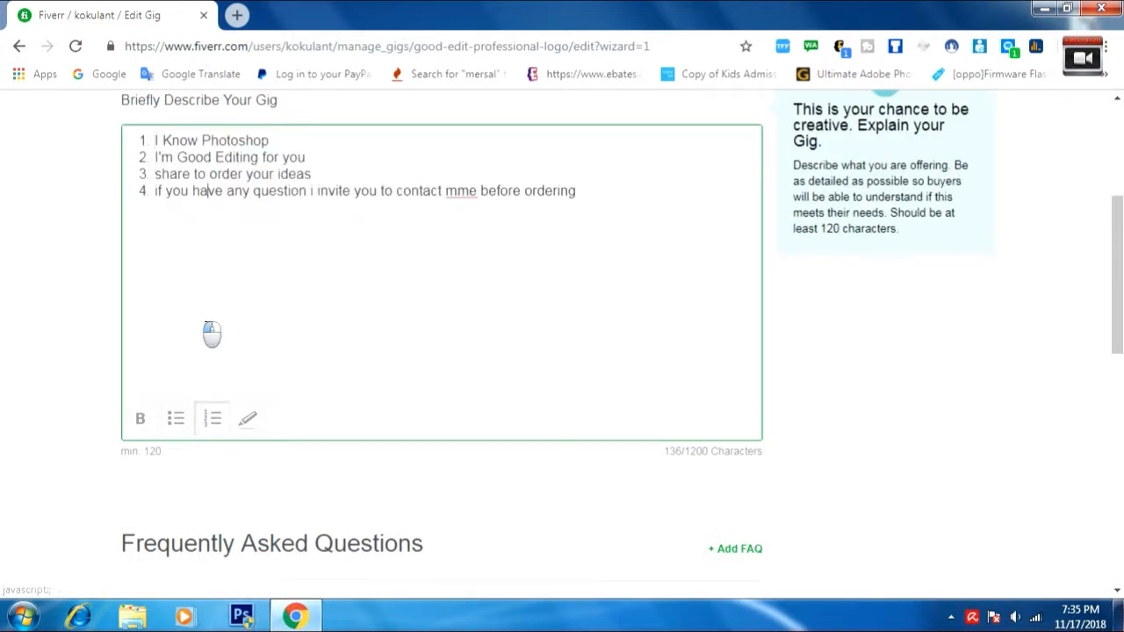
pyautogui.click(149, 141)
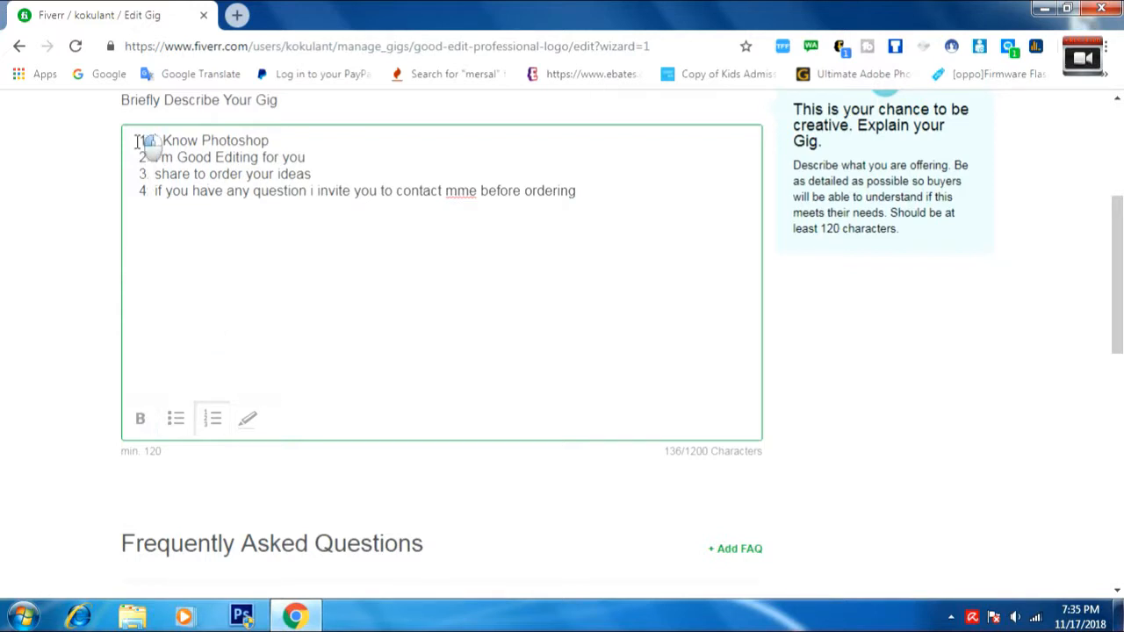
pyautogui.click(161, 140)
# - Make "Photoshop" bold in the first list item and correct "mme" to "me" in the fourth
pyautogui.moveTo(201, 141); pyautogui.dragTo(271, 141)
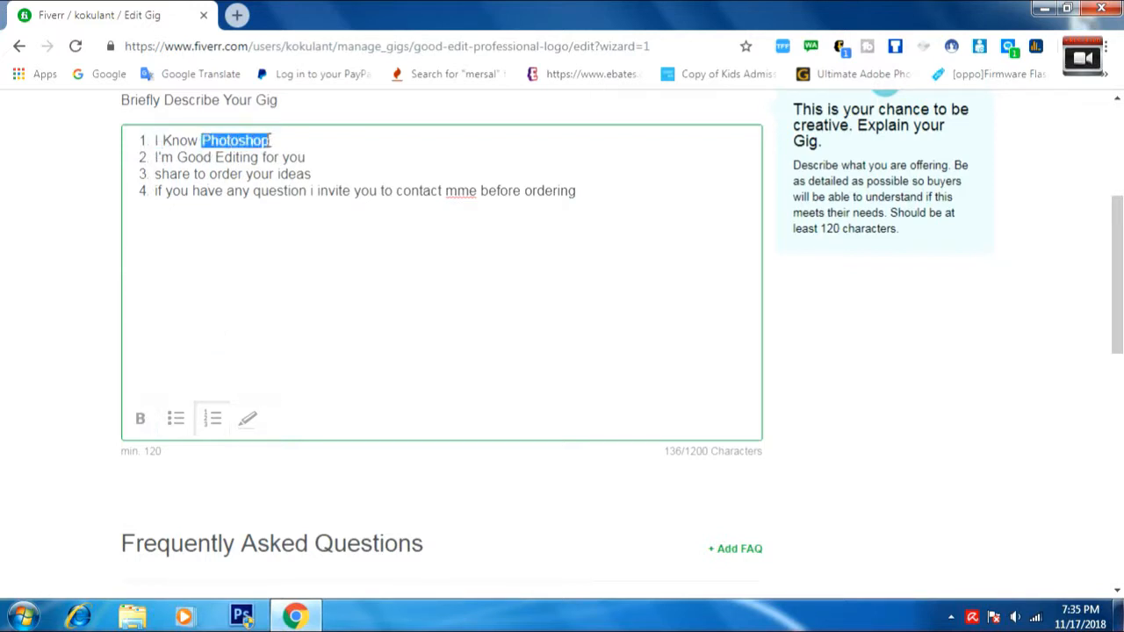
pyautogui.click(140, 418)
pyautogui.click(279, 190)
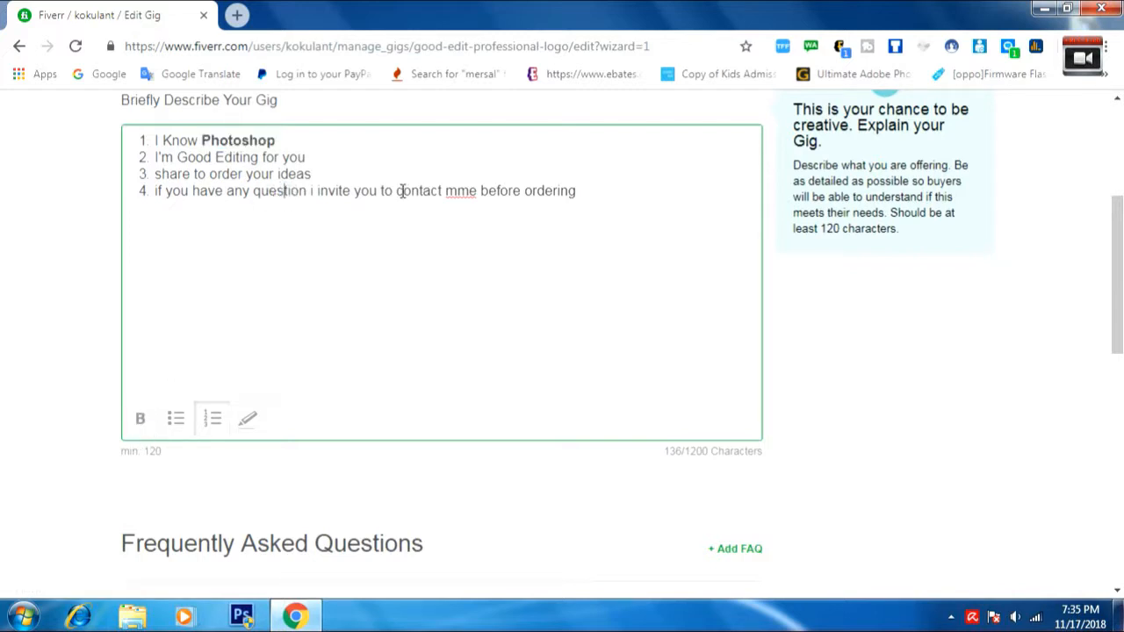
pyautogui.click(464, 192)
pyautogui.press('BackSpace')
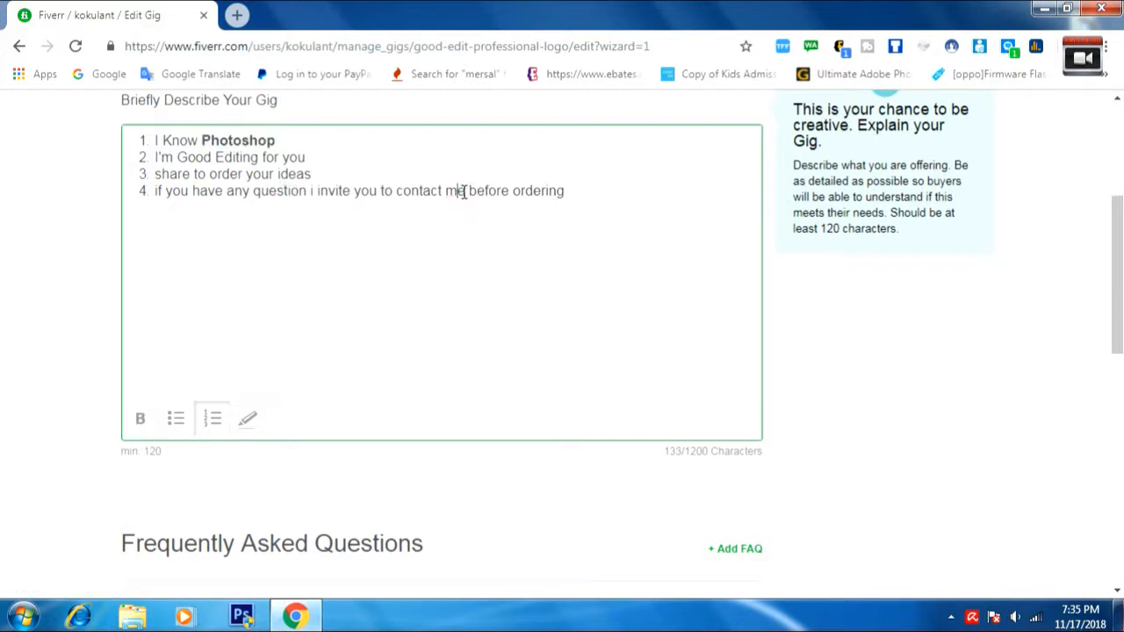
# - Make "share to order" in the third item and "contact me before ordering" in the fourth item bold
pyautogui.moveTo(248, 176); pyautogui.dragTo(156, 174)
pyautogui.click(242, 174)
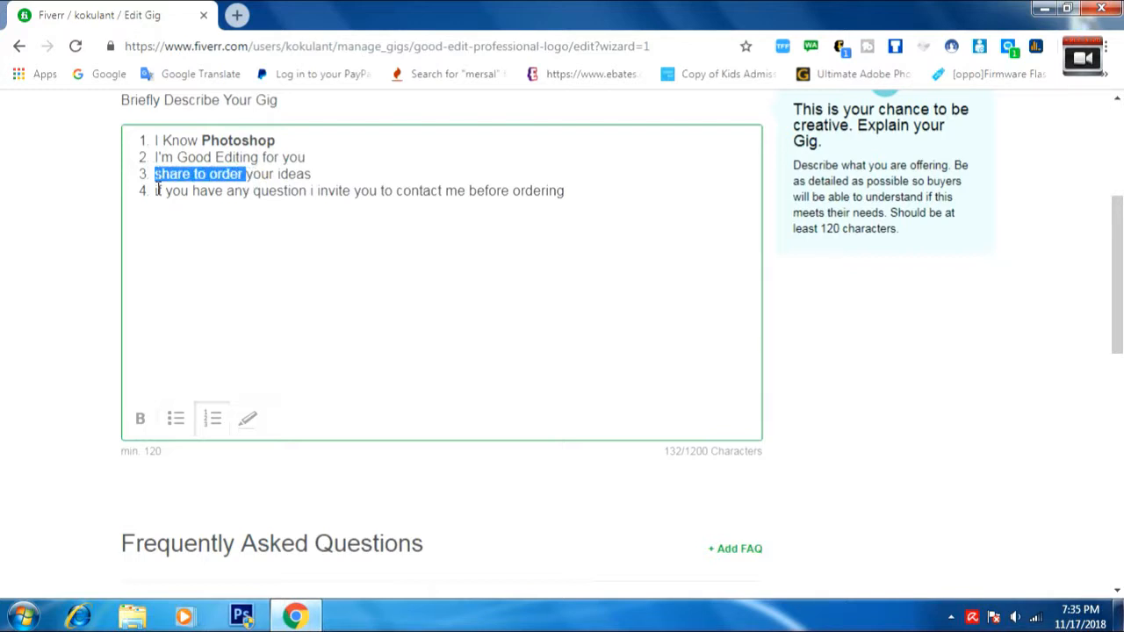
pyautogui.click(140, 418)
pyautogui.click(244, 201)
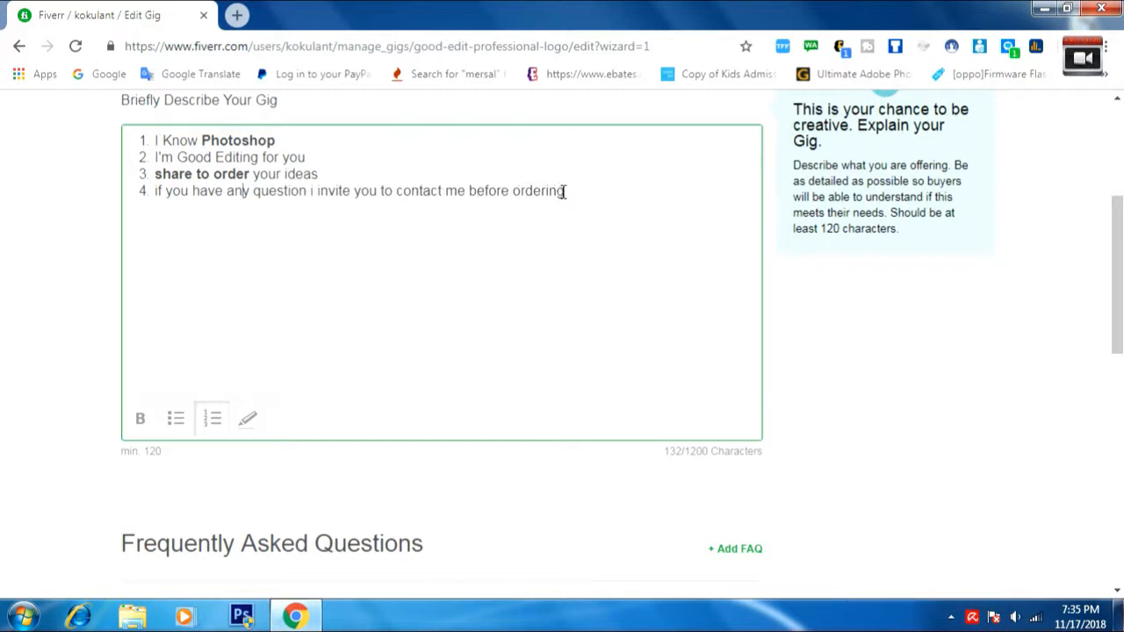
pyautogui.moveTo(566, 191); pyautogui.dragTo(395, 197)
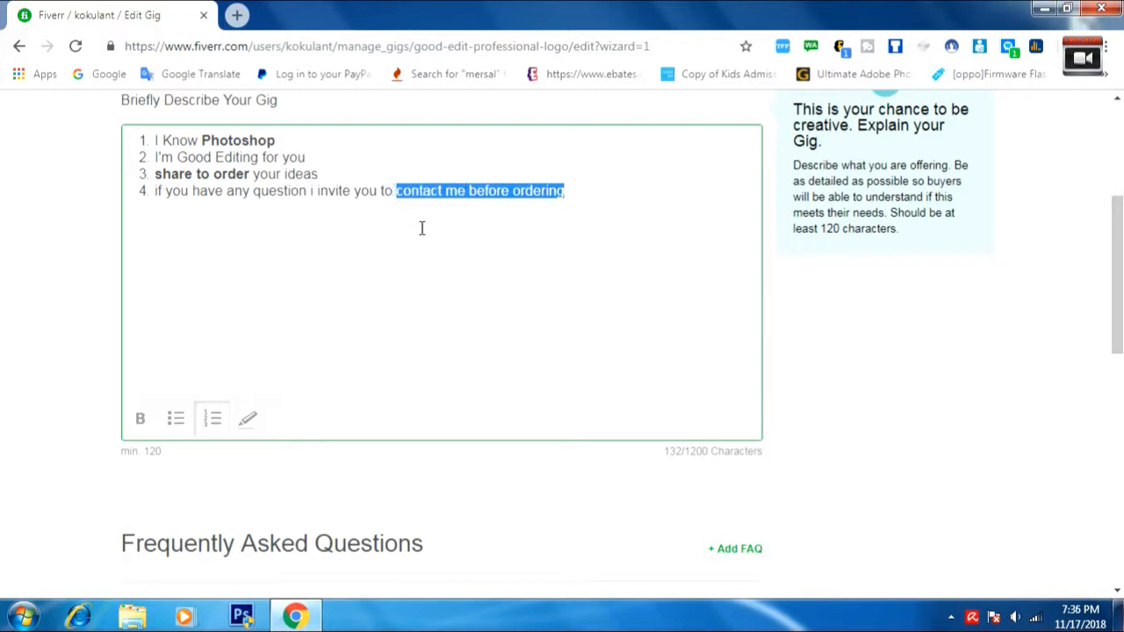
pyautogui.click(142, 420)
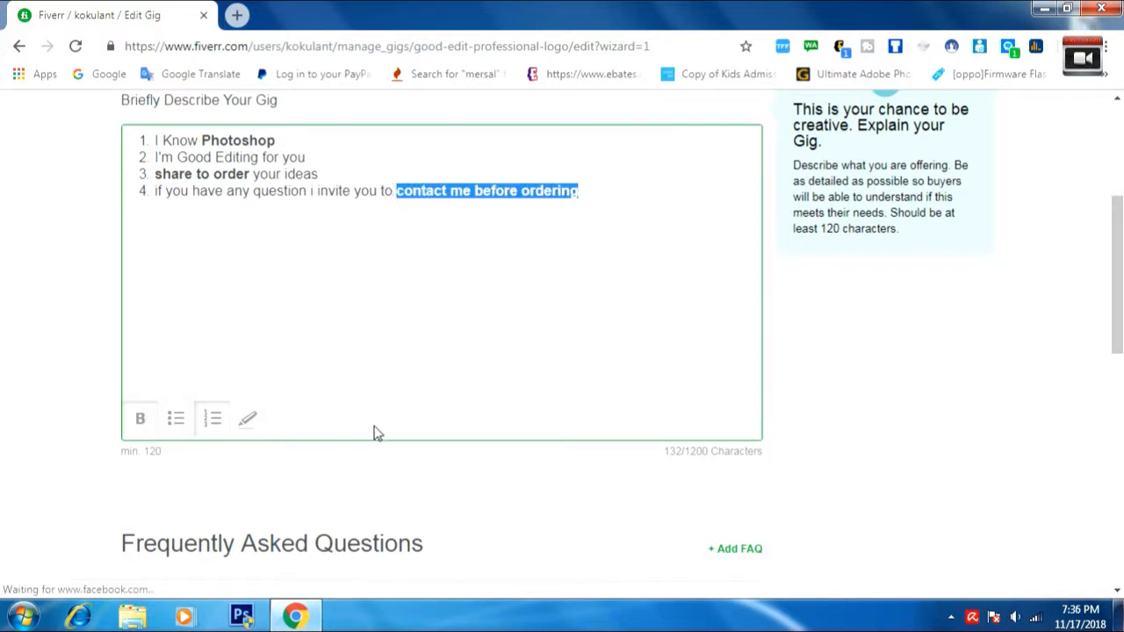
# - Save the description without adding any FAQ and continue to the buyer requirements
pyautogui.scroll(-4, 373, 433)
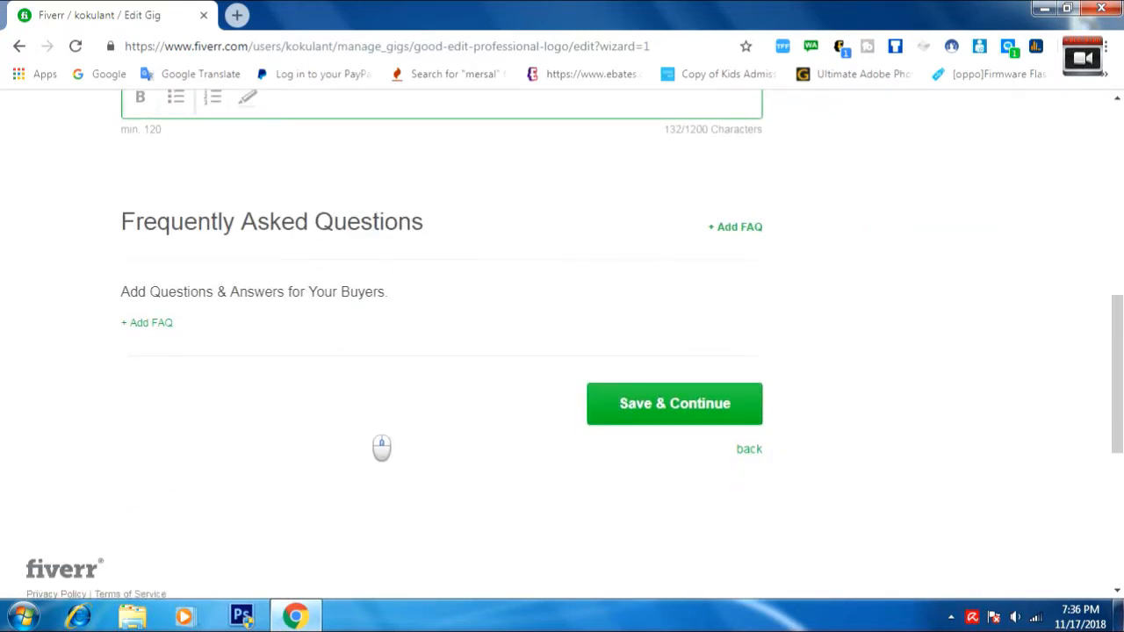
pyautogui.scroll(-2, 439, 413)
pyautogui.scroll(1, 515, 369)
pyautogui.click(688, 347)
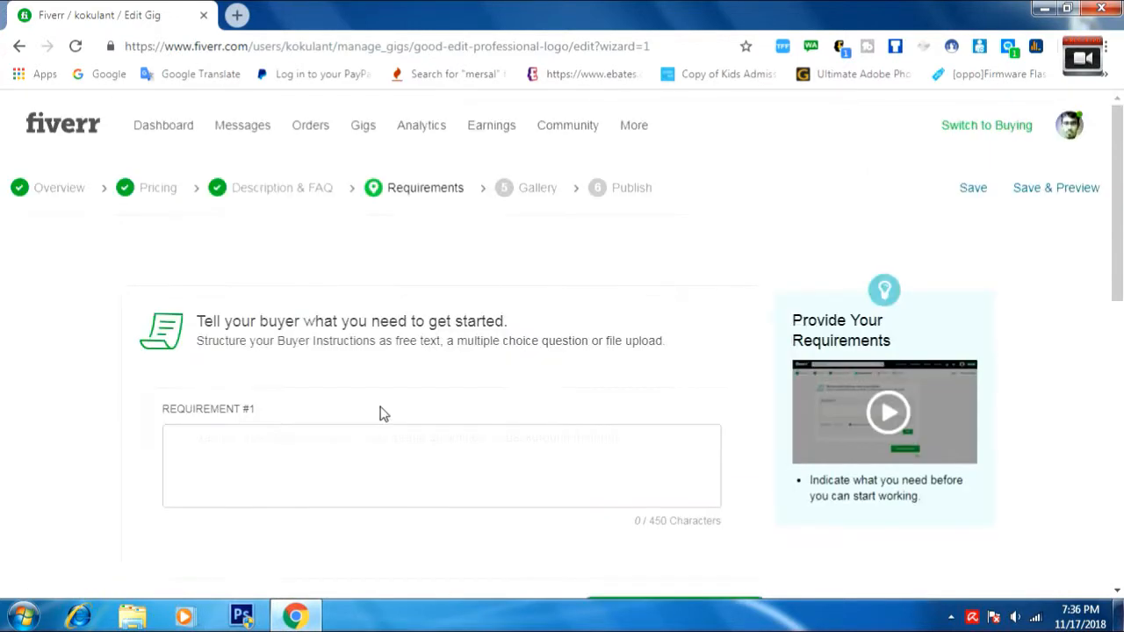
# - Write the first requirement: "Please send me sketches and or instruction of how you logo to appear. indicate the color you will like as well"
pyautogui.scroll(-1, 335, 456)
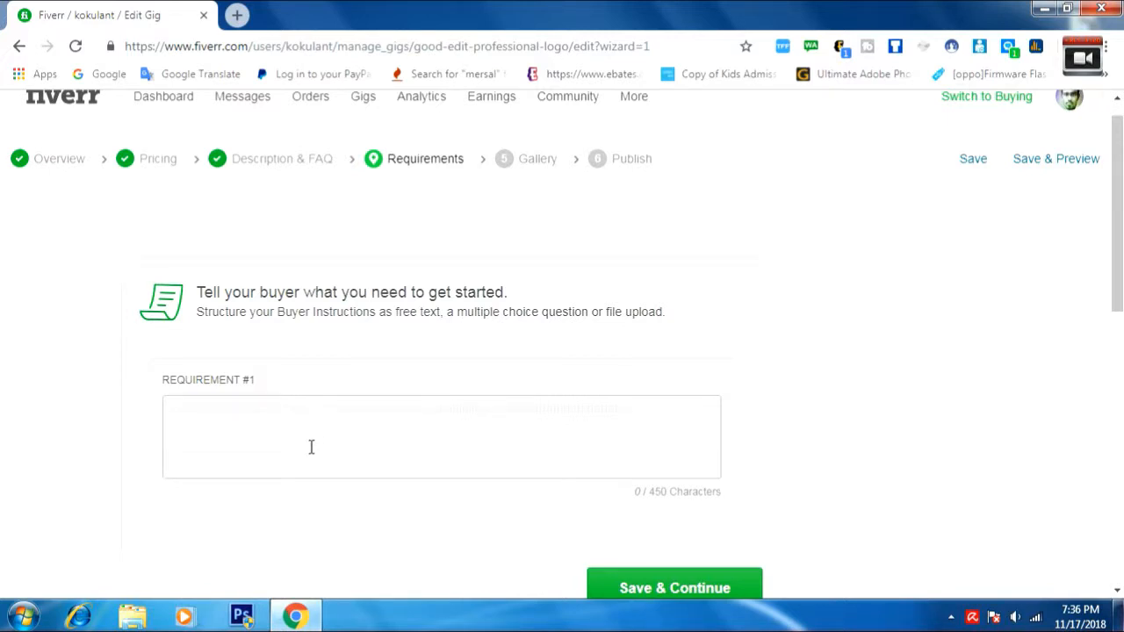
pyautogui.click(333, 443)
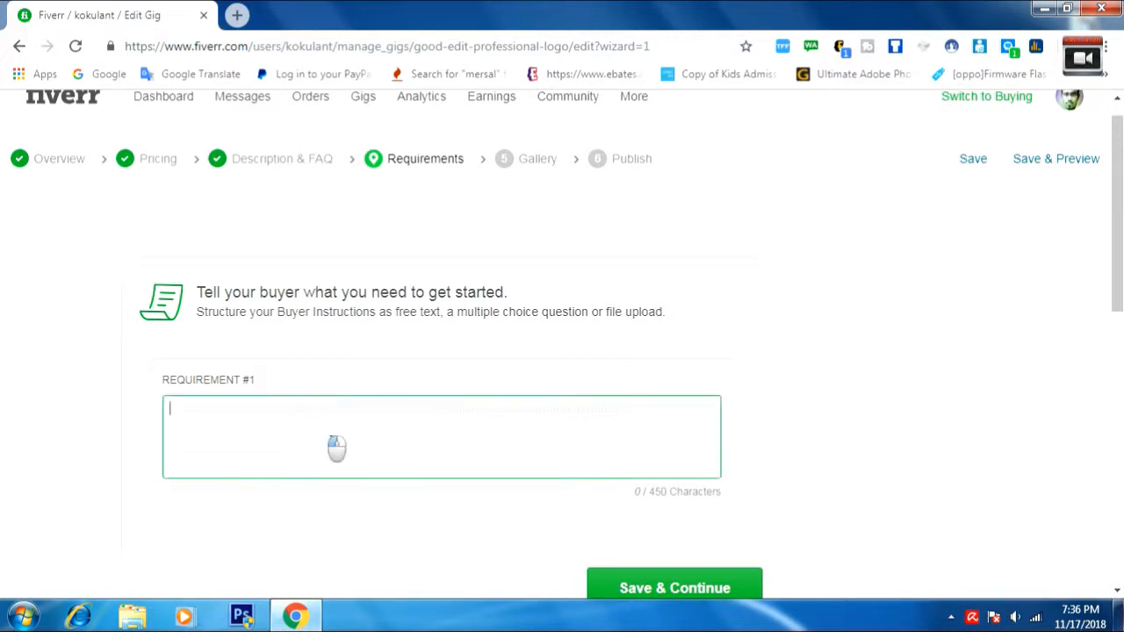
pyautogui.write('Ple')
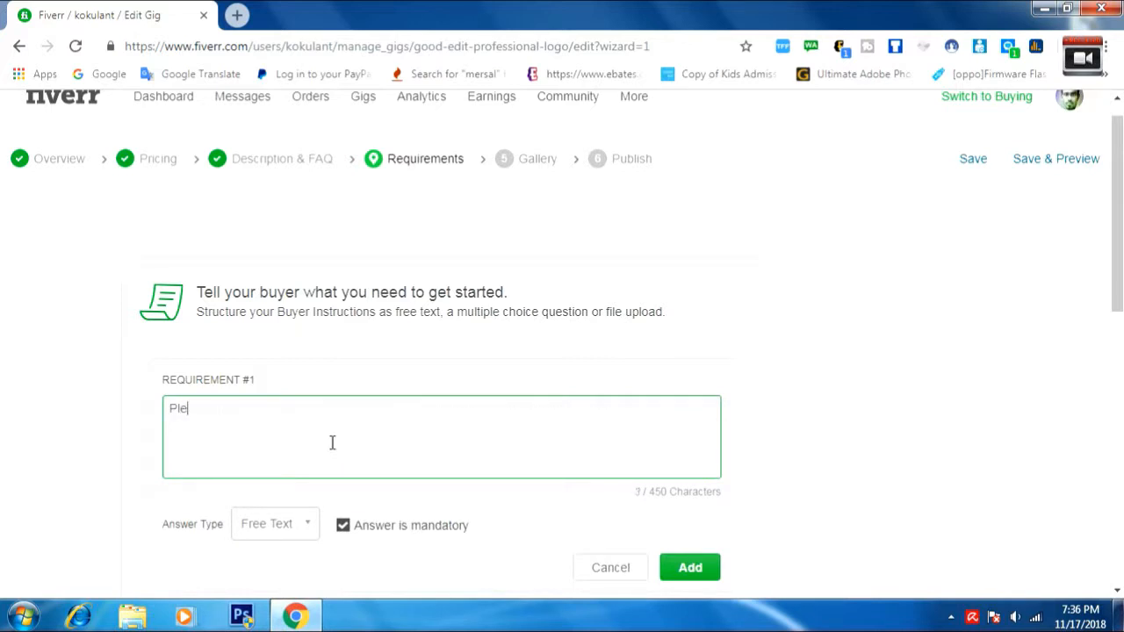
pyautogui.write('ase send me ske')
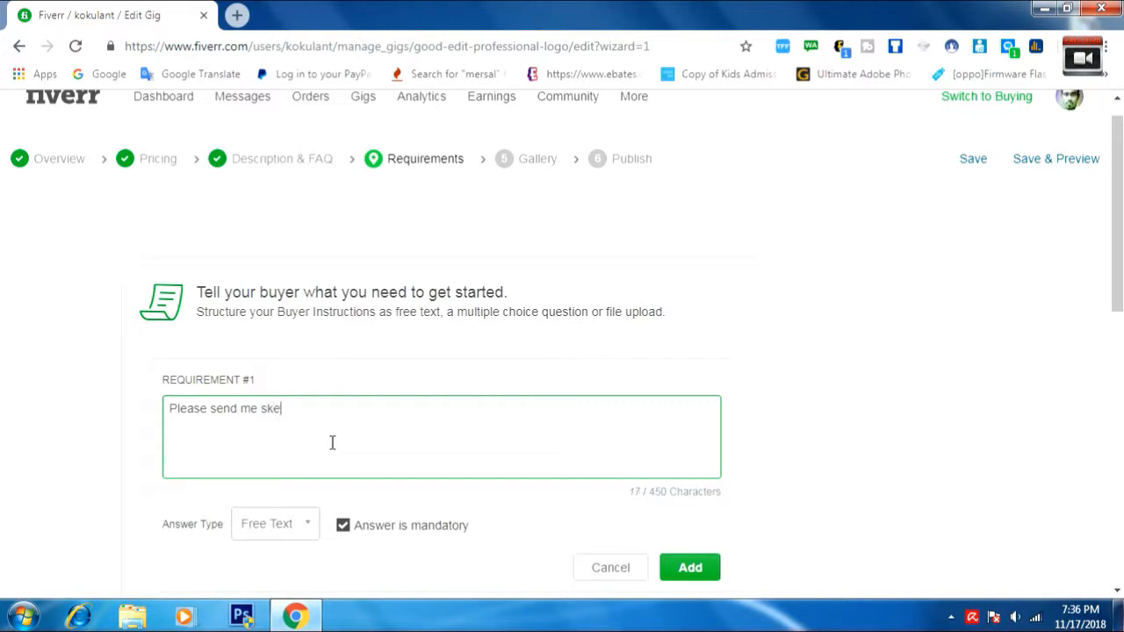
pyautogui.write('tches and or instructo')
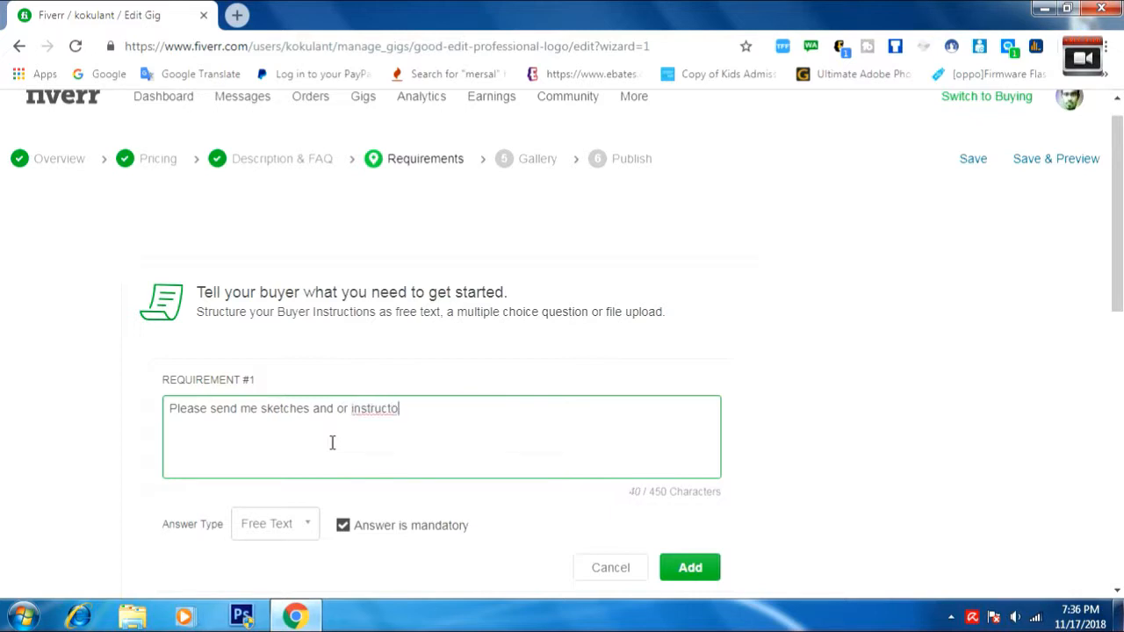
pyautogui.press('BackSpace')
pyautogui.write('ion of how you logo to ')
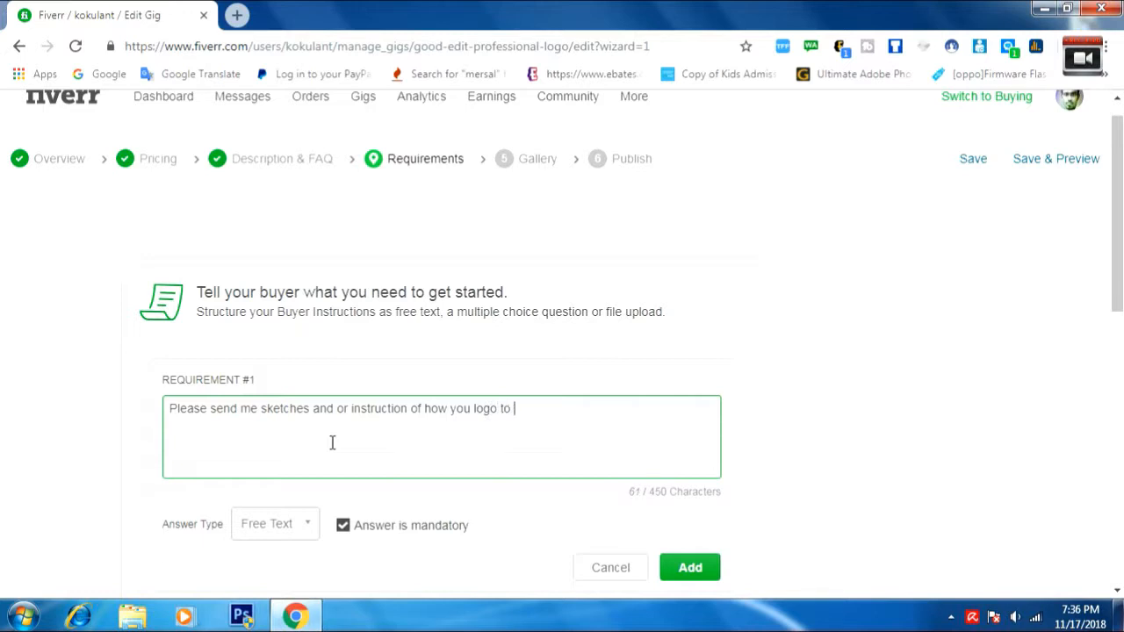
pyautogui.write('appear. indicate')
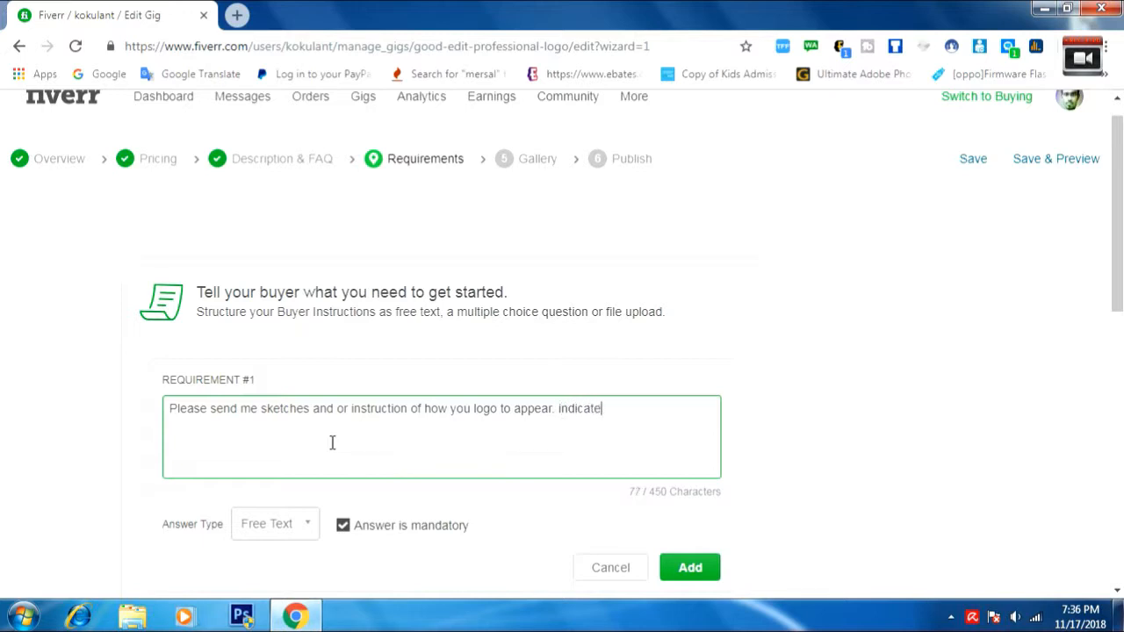
pyautogui.write(' the colour you will')
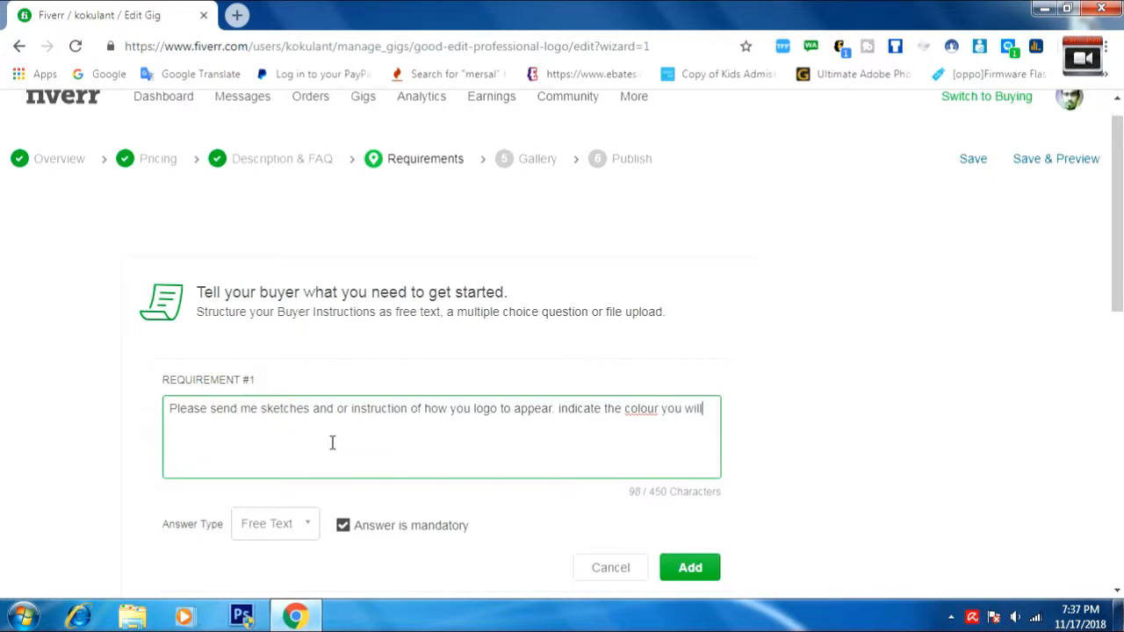
pyautogui.write(' like as well')
pyautogui.rightClick(638, 410)
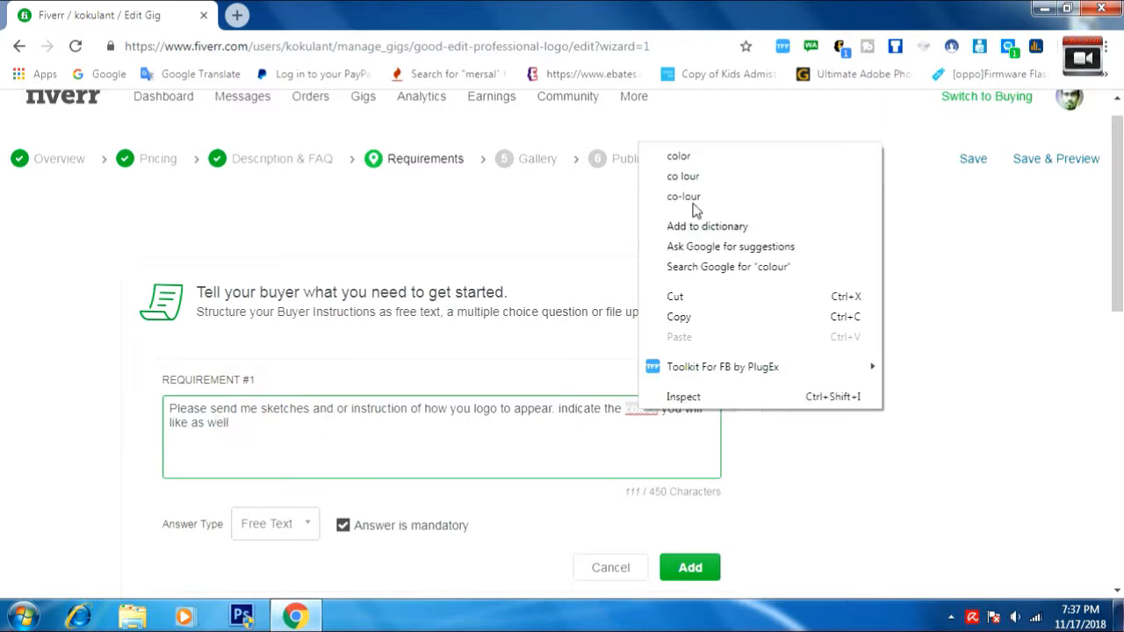
pyautogui.click(696, 159)
# - Add the written requirement to the gig as a mandatory question with a free text answer
pyautogui.scroll(-1, 515, 456)
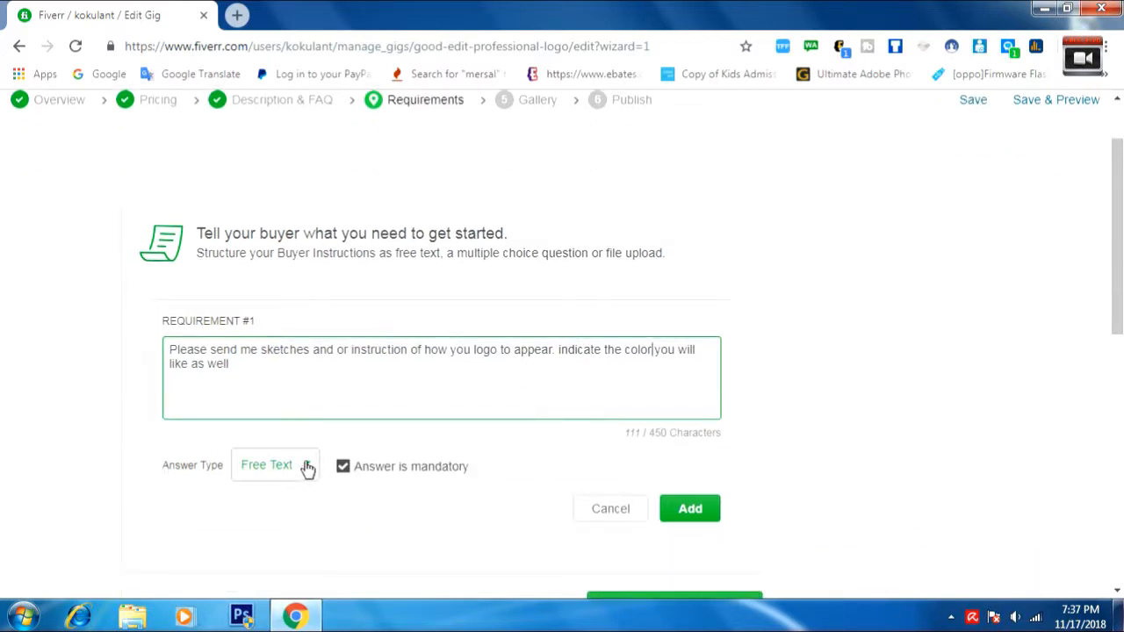
pyautogui.scroll(-2, 307, 465)
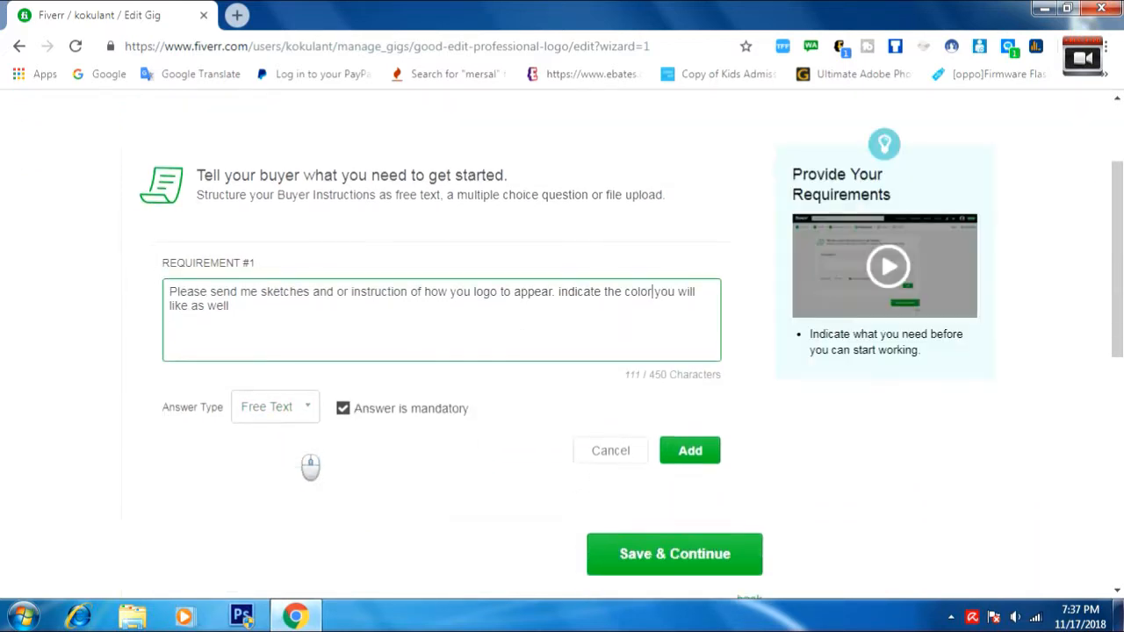
pyautogui.click(664, 501)
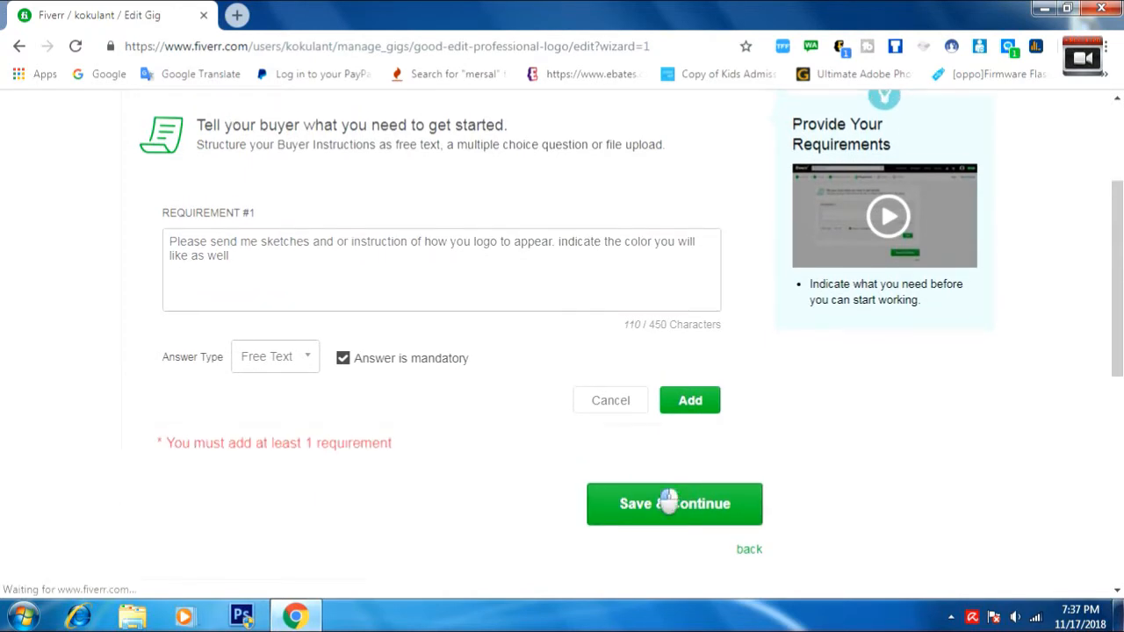
pyautogui.click(692, 404)
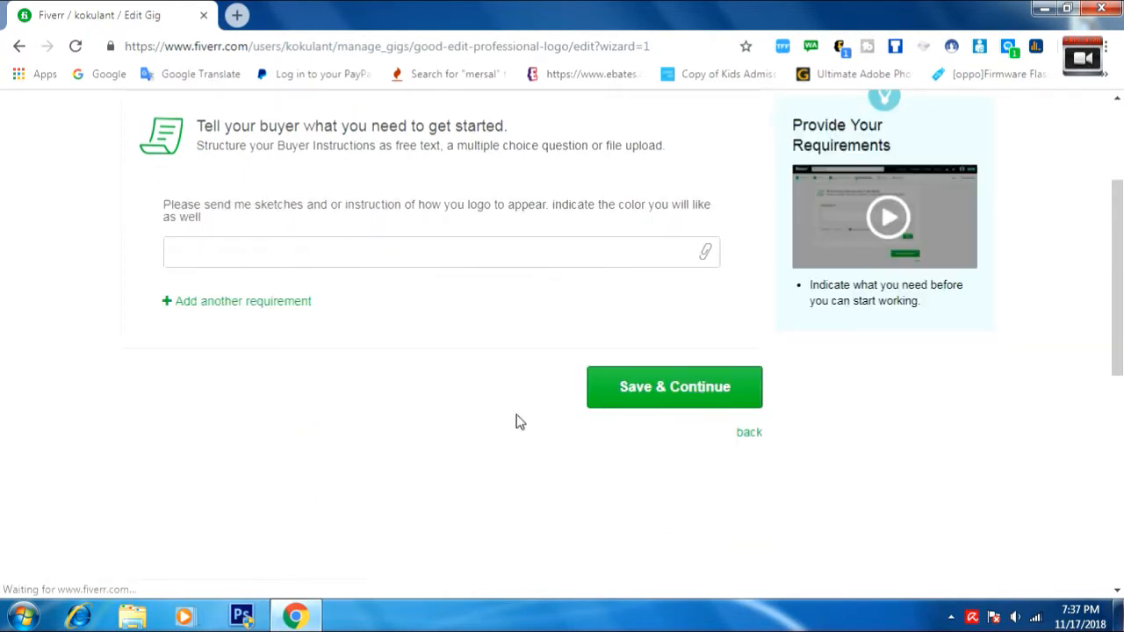
# - Save the buyer requirements and continue to the gig gallery
pyautogui.scroll(1, 519, 439)
pyautogui.click(663, 476)
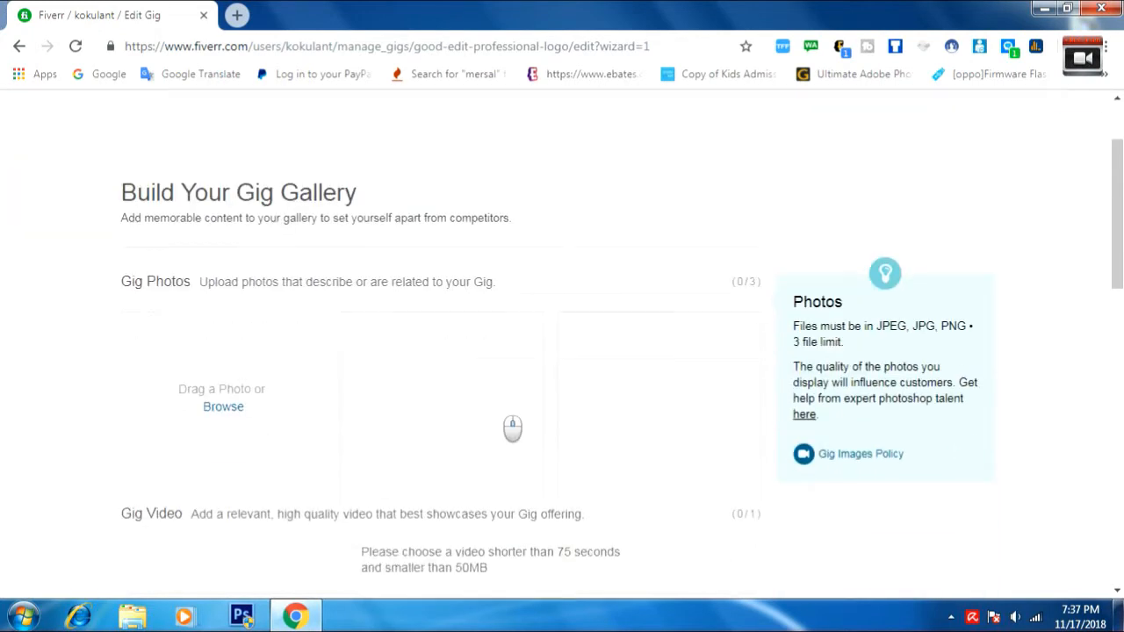
pyautogui.moveTo(123, 191); pyautogui.dragTo(347, 191)
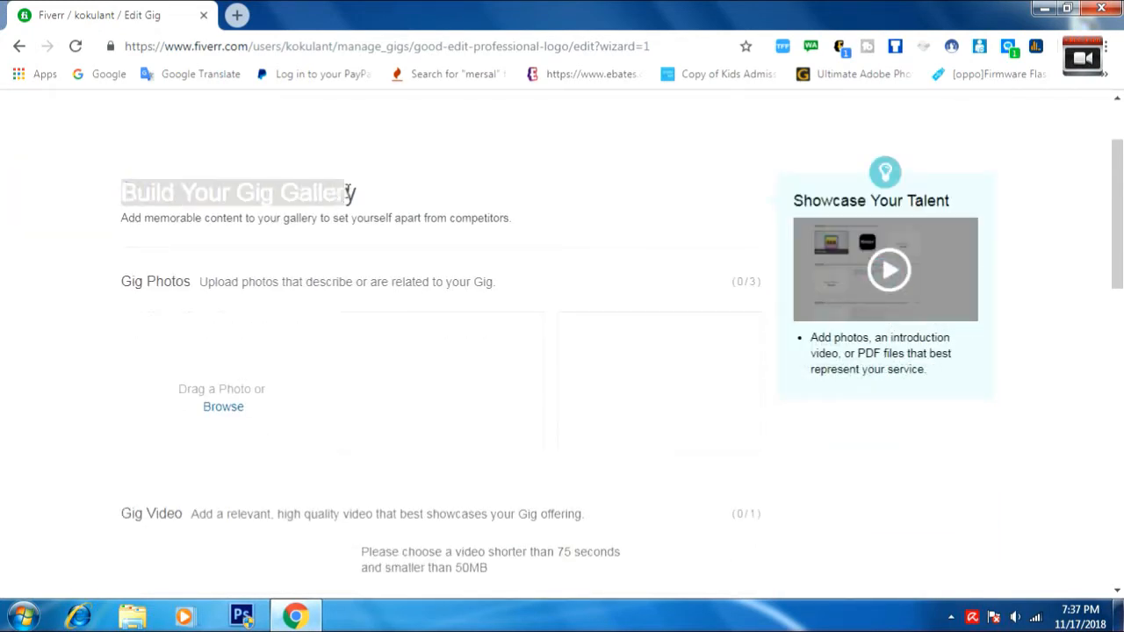
pyautogui.click(463, 201)
# - Upload three gig photos from the Desktop: the STK Edits logo (file 1), the round 3T logo and the onlineJob logo
pyautogui.scroll(-2, 284, 319)
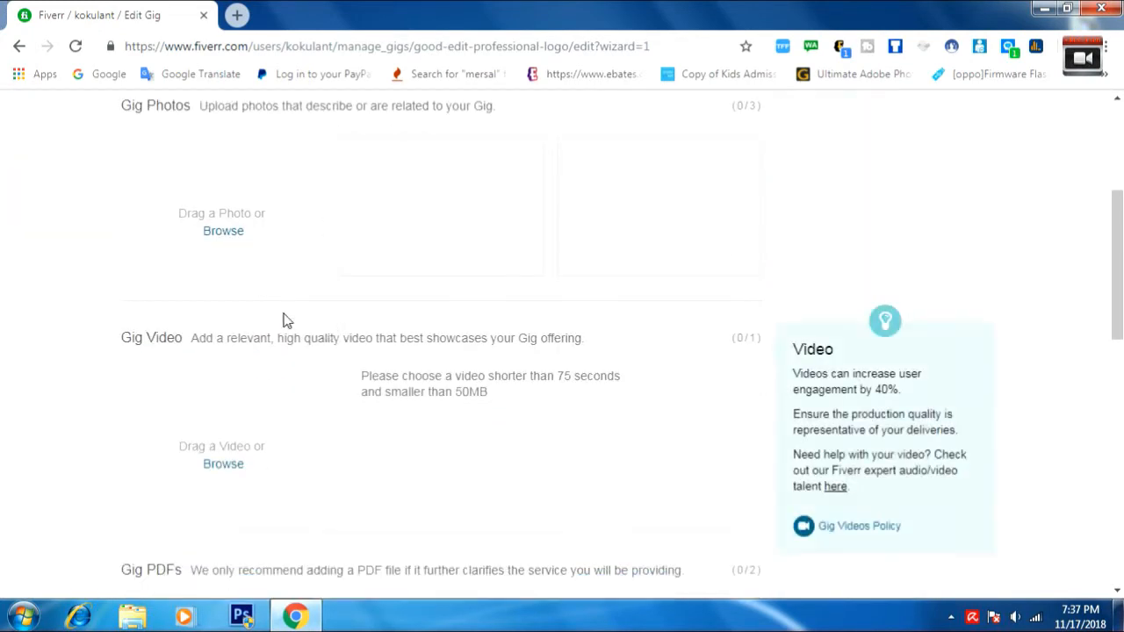
pyautogui.click(222, 231)
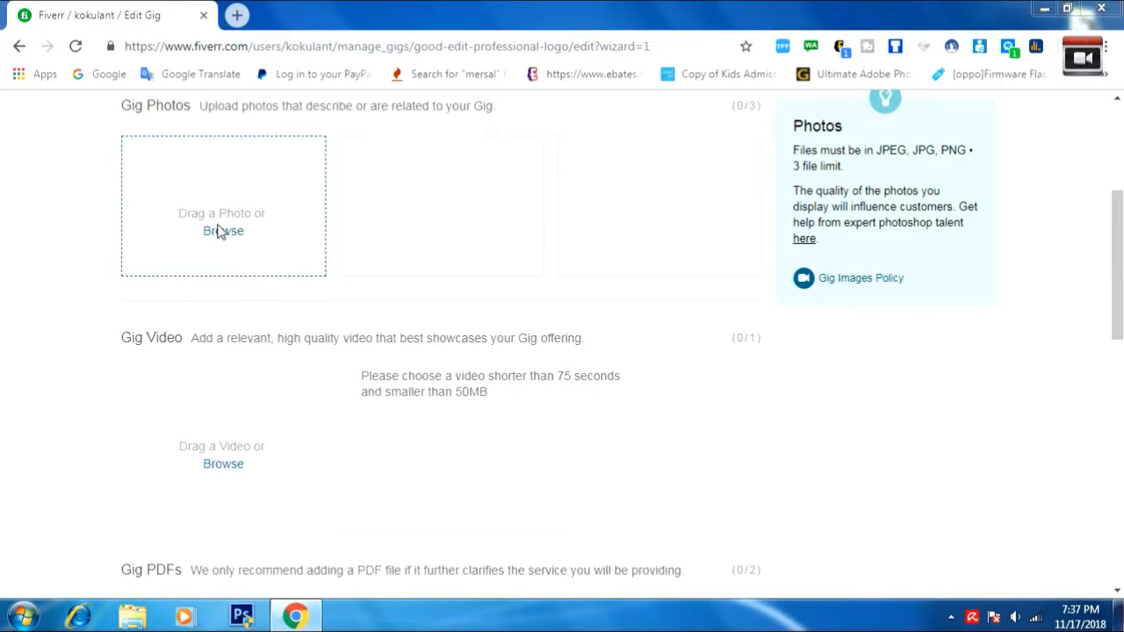
pyautogui.click(85, 126)
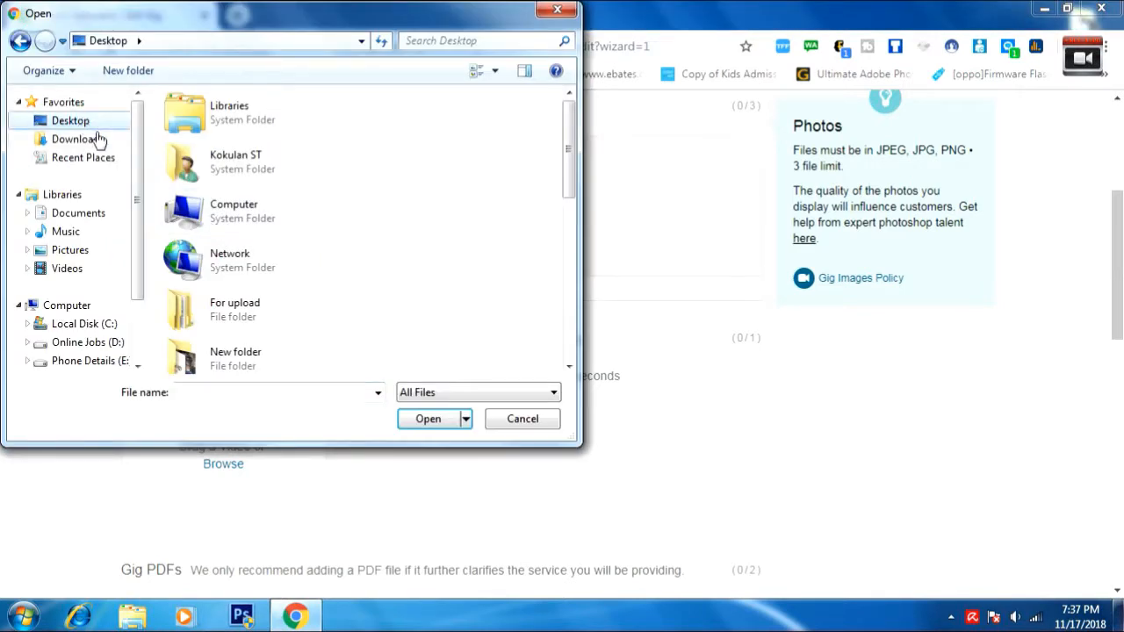
pyautogui.scroll(-1, 558, 149)
pyautogui.moveTo(566, 173); pyautogui.dragTo(567, 289)
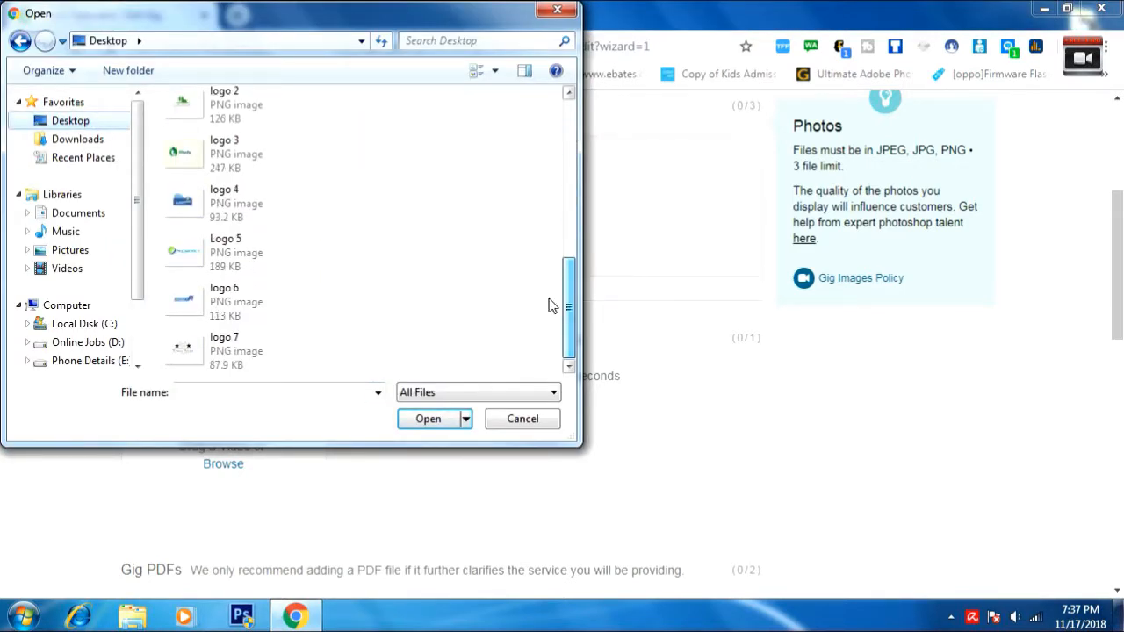
pyautogui.scroll(3, 409, 268)
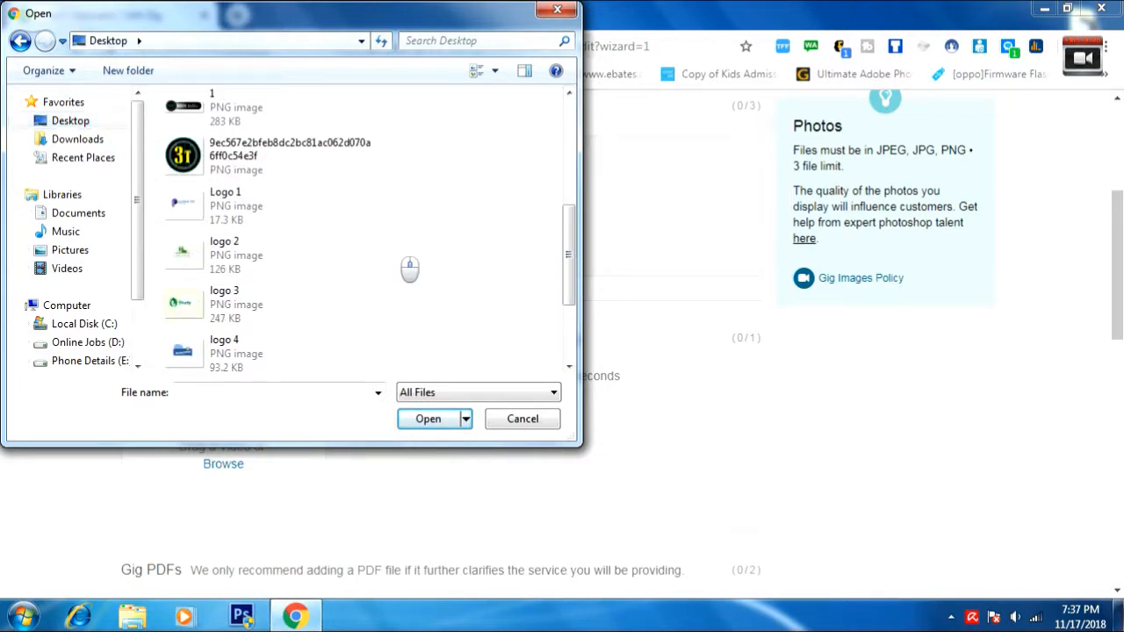
pyautogui.click(234, 122)
pyautogui.keyDown('ctrl'); pyautogui.click(237, 162); pyautogui.keyUp('ctrl')
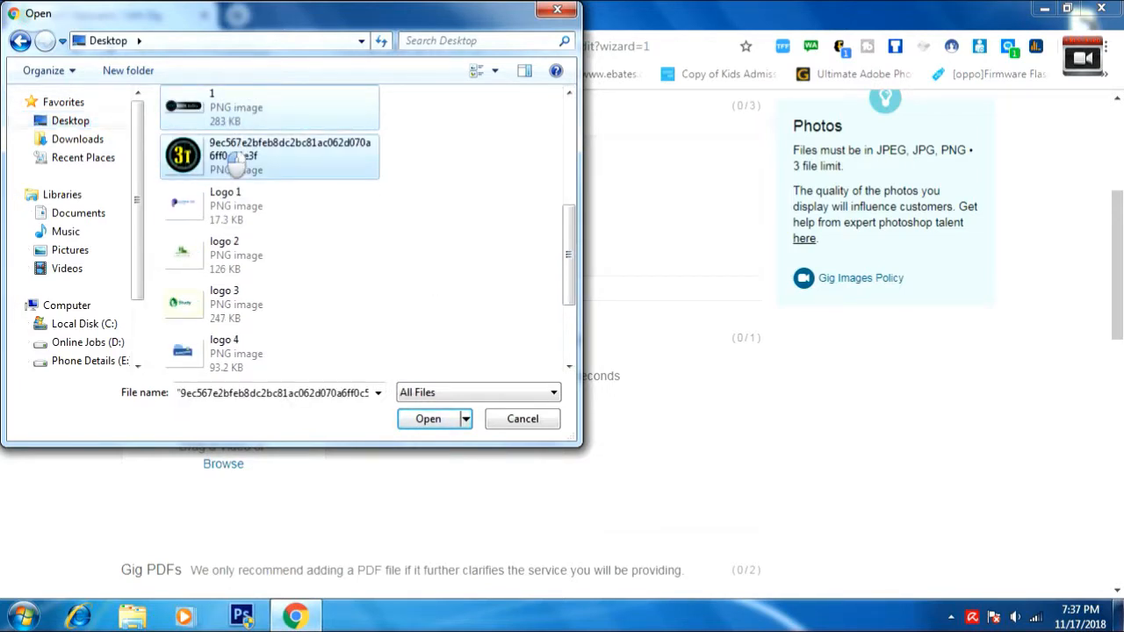
pyautogui.moveTo(567, 247); pyautogui.dragTo(569, 323)
pyautogui.keyDown('ctrl'); pyautogui.click(253, 192); pyautogui.keyUp('ctrl')
pyautogui.click(441, 423)
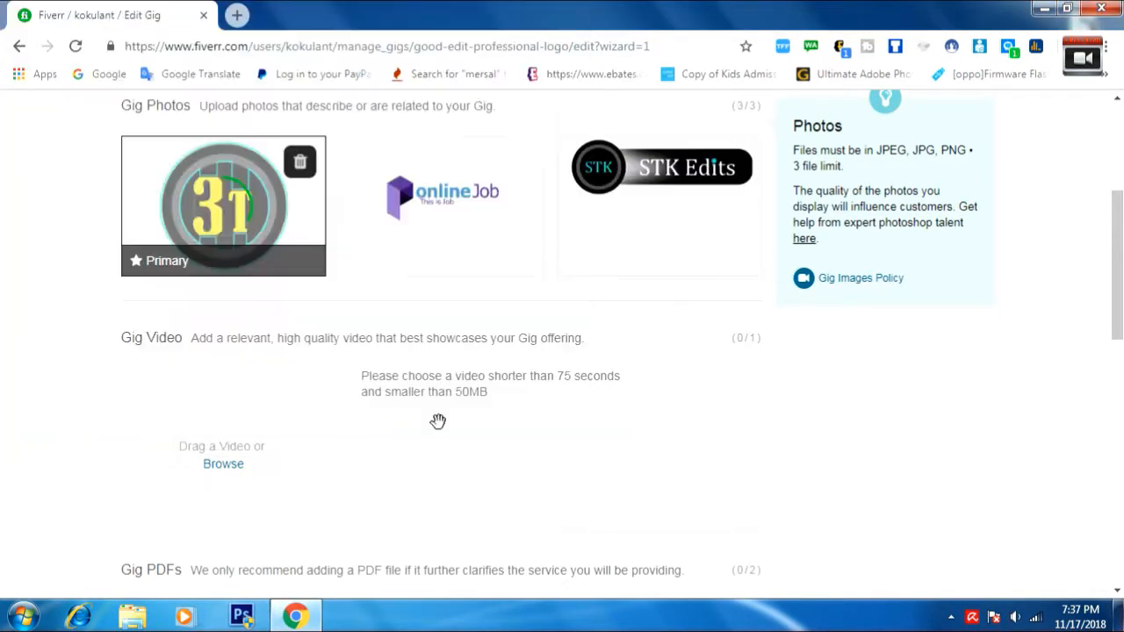
# - Reorder the gig photos so the STK Edits logo is primary, followed by the 3T logo and the onlineJob logo
pyautogui.scroll(2, 438, 422)
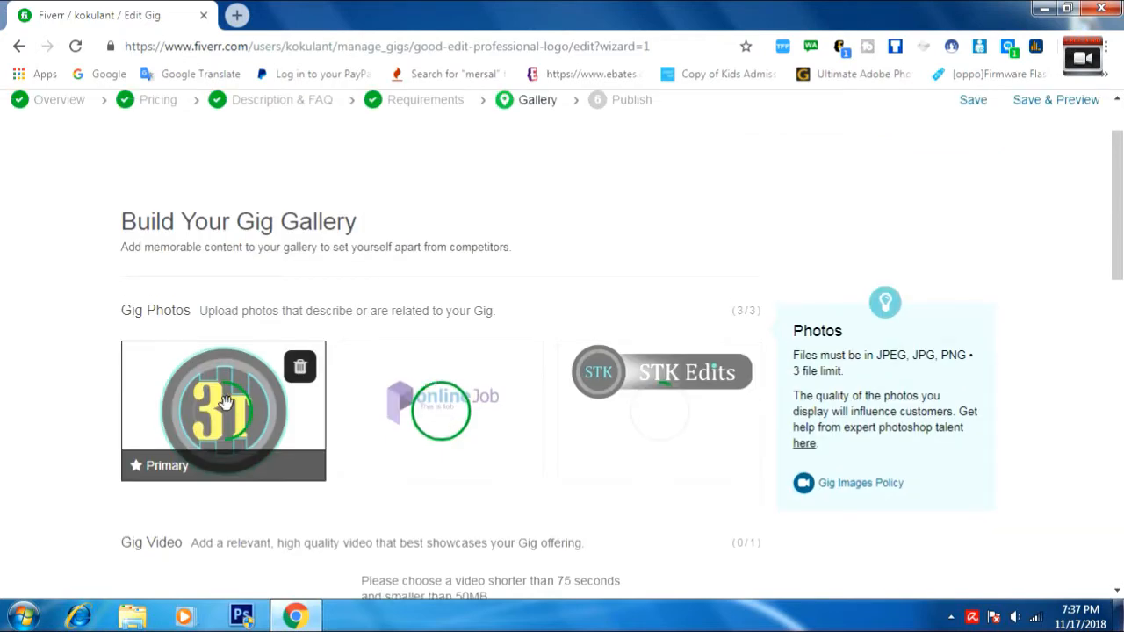
pyautogui.scroll(-2, 351, 530)
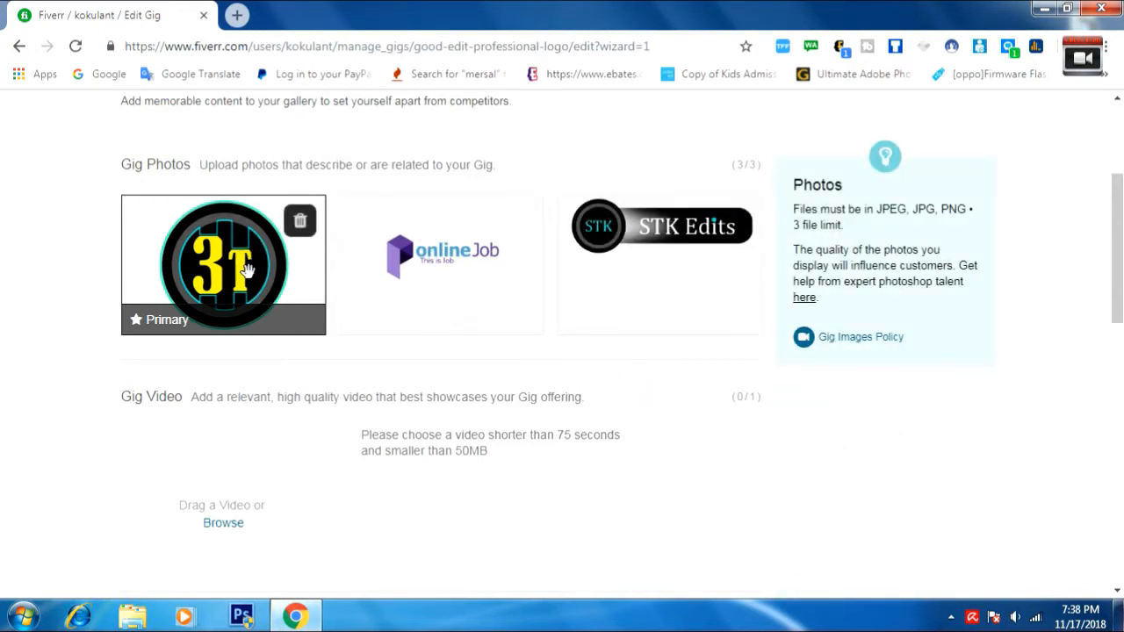
pyautogui.moveTo(209, 248); pyautogui.dragTo(453, 308)
pyautogui.moveTo(683, 280); pyautogui.dragTo(439, 263)
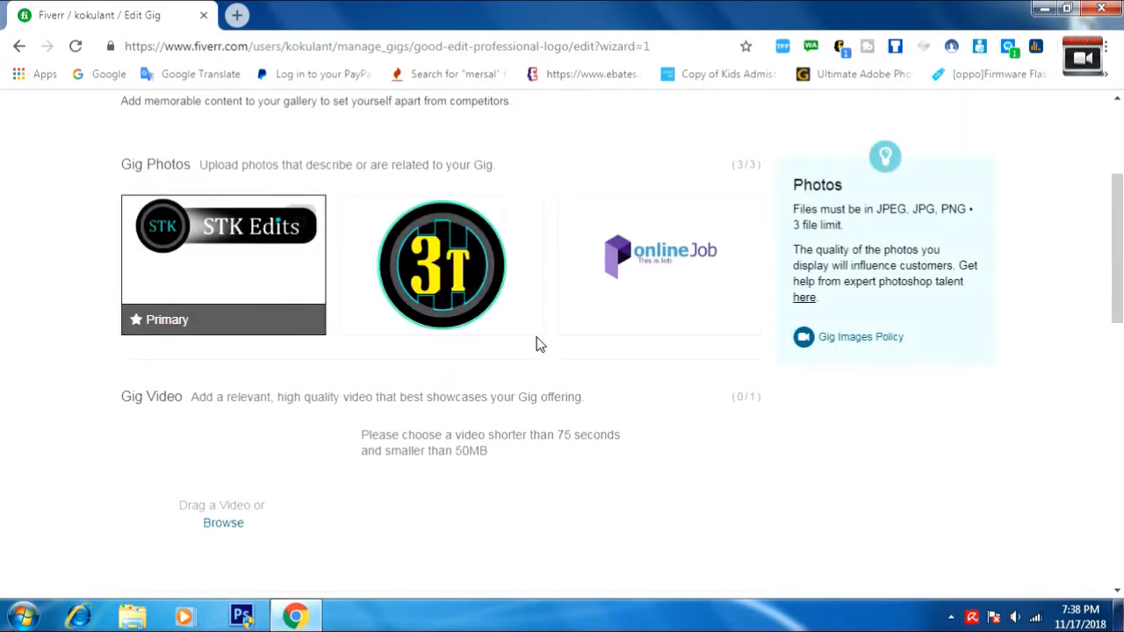
# - Save the gallery without adding a video or PDF and continue to publishing
pyautogui.scroll(-3, 612, 373)
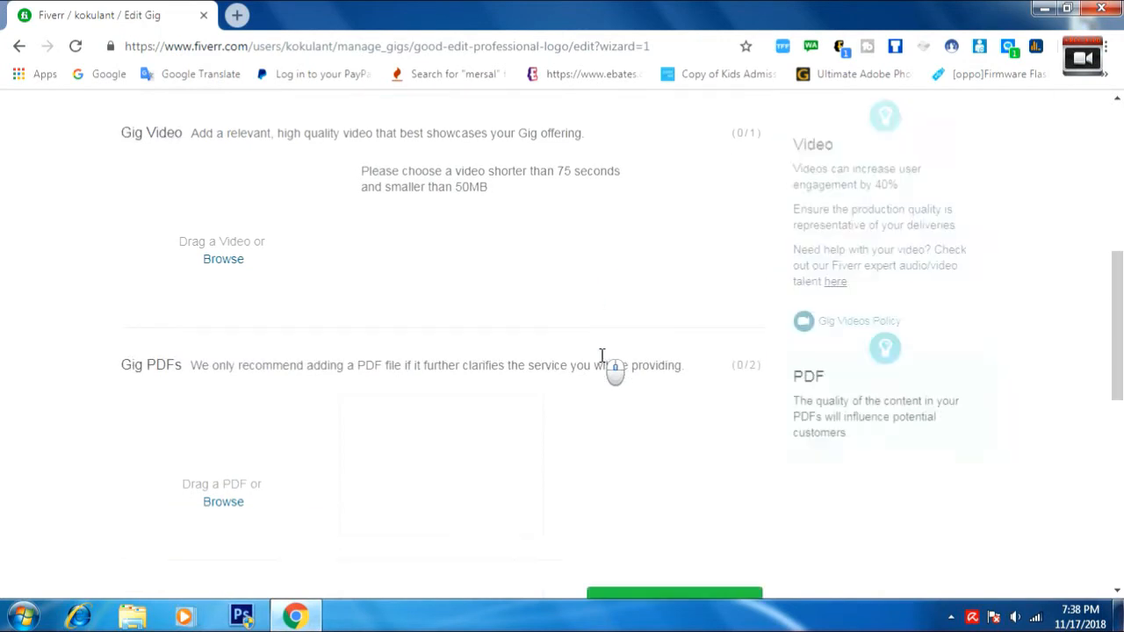
pyautogui.moveTo(360, 173); pyautogui.dragTo(621, 192)
pyautogui.click(620, 260)
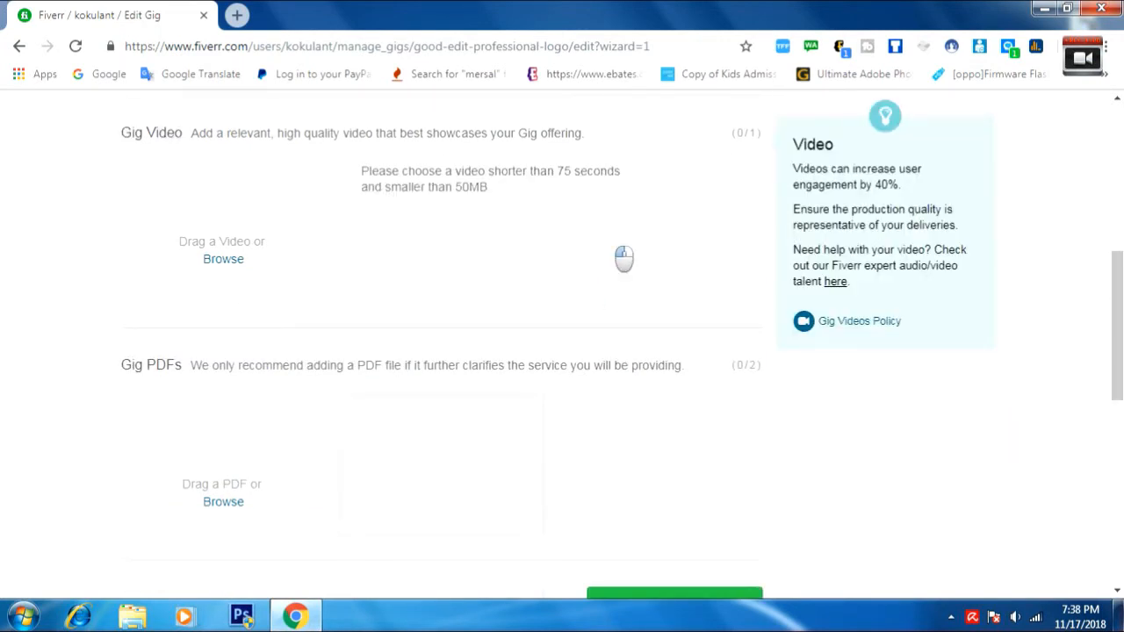
pyautogui.scroll(-3, 620, 258)
pyautogui.click(657, 401)
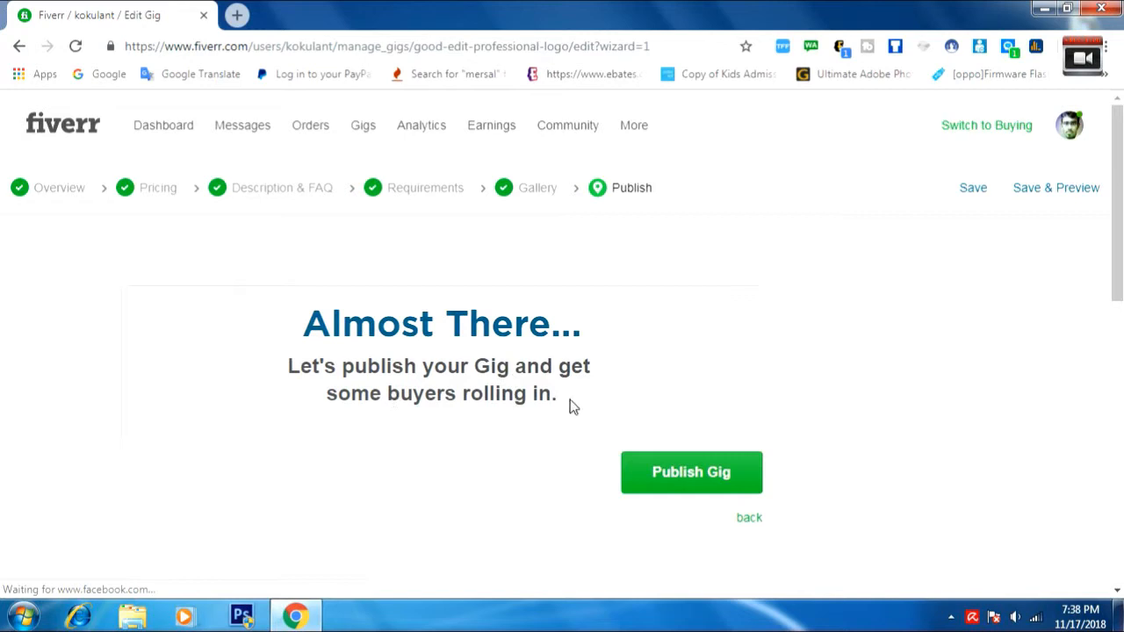
# - Publish the gig and finish the wizard, skipping the sharing options and suggested courses
pyautogui.click(694, 472)
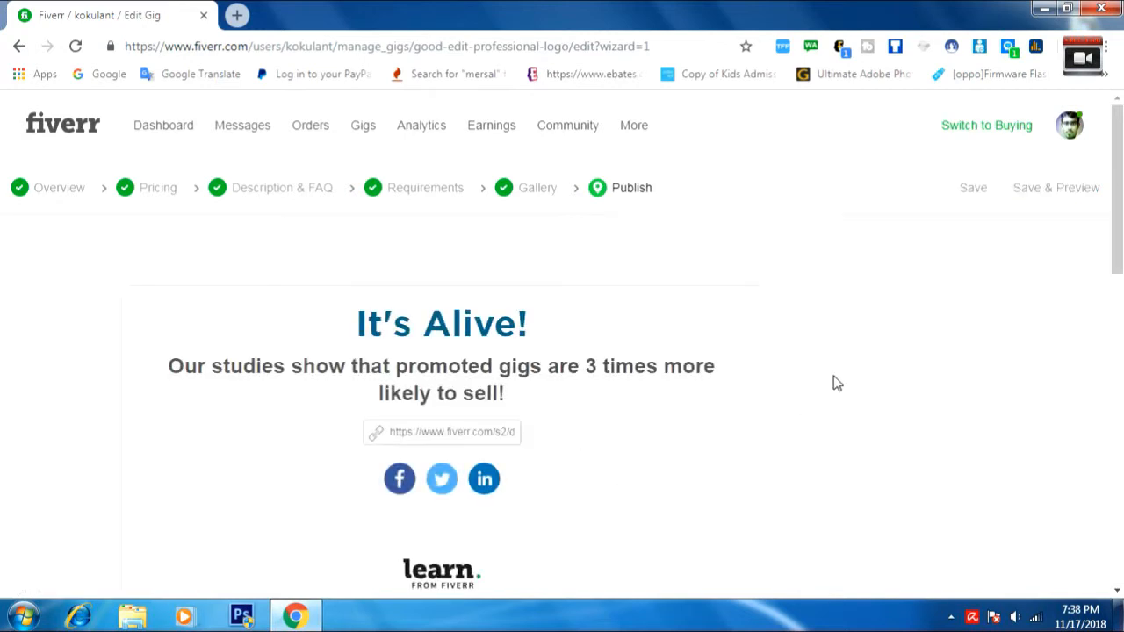
pyautogui.scroll(-2, 837, 383)
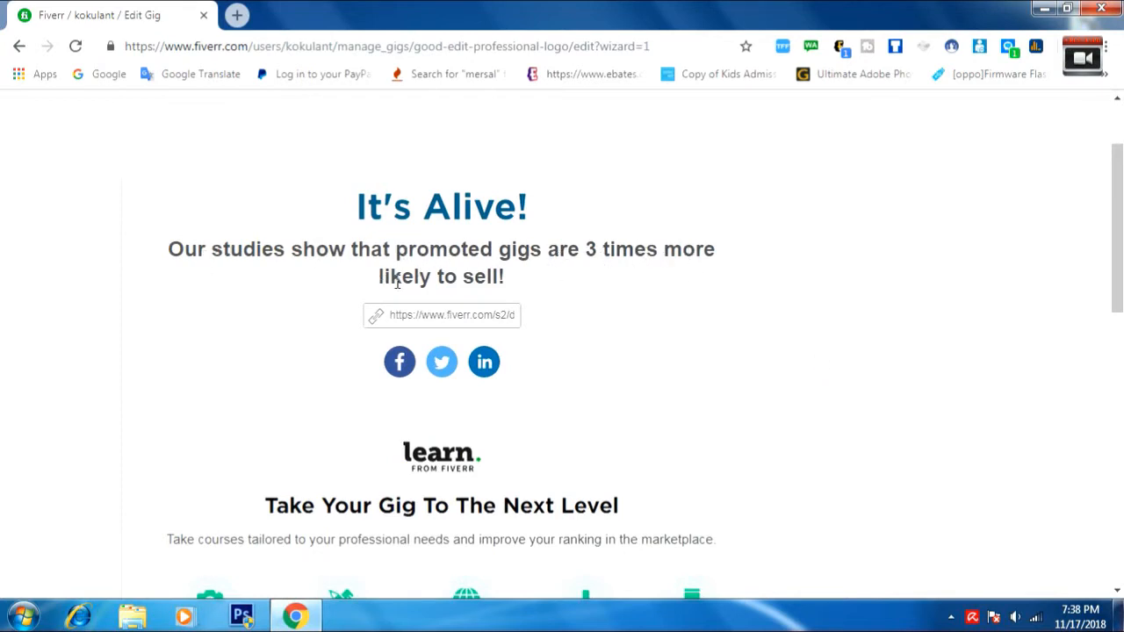
pyautogui.scroll(-4, 673, 396)
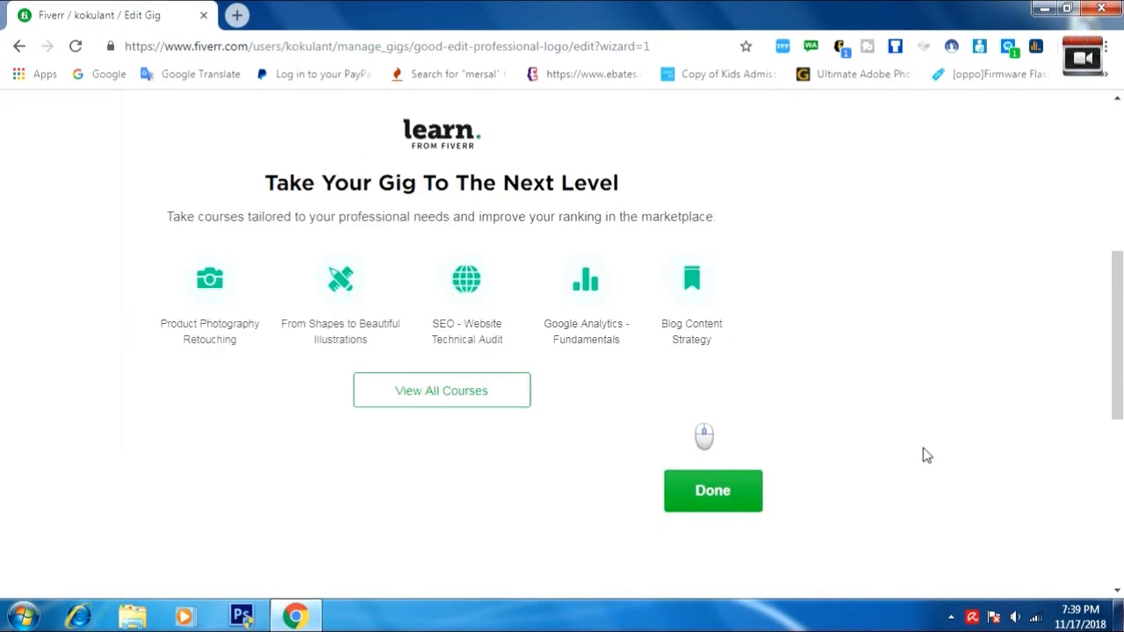
pyautogui.click(723, 465)
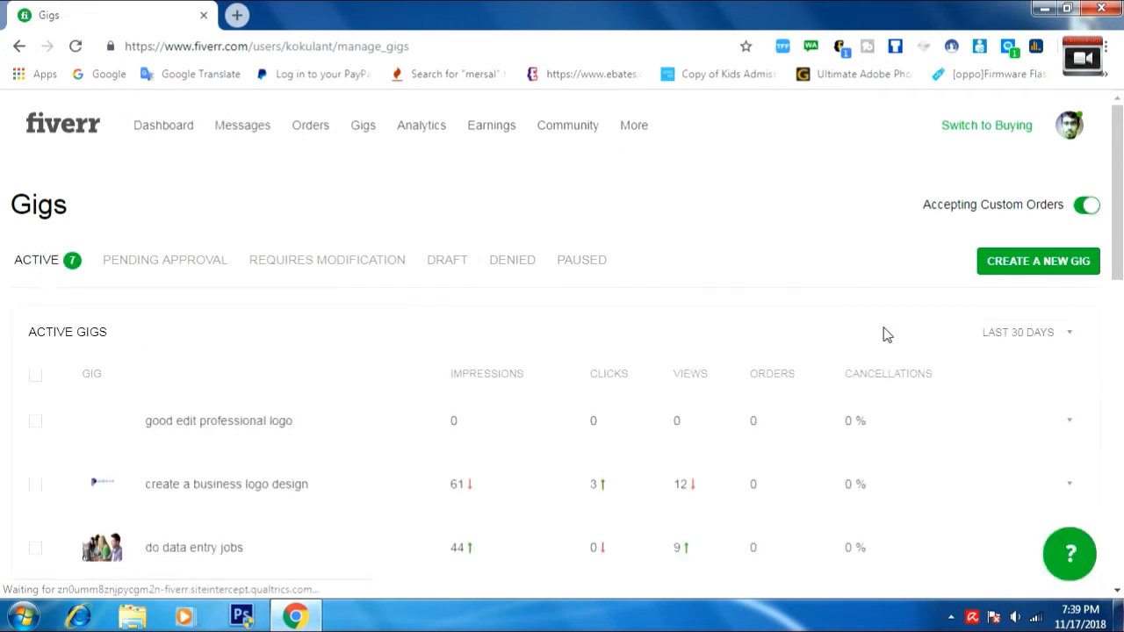
# - Check the active gigs list for the newly published "good edit professional logo" gig
pyautogui.scroll(-3, 858, 326)
pyautogui.scroll(-1, 735, 278)
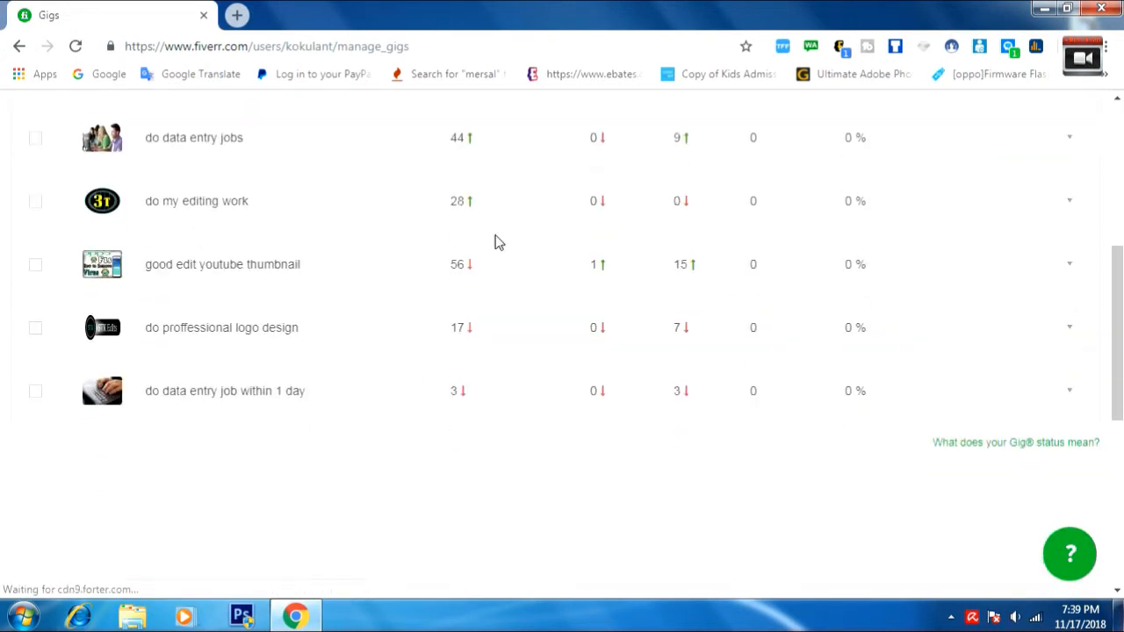
pyautogui.scroll(1, 497, 243)
pyautogui.scroll(2, 344, 289)
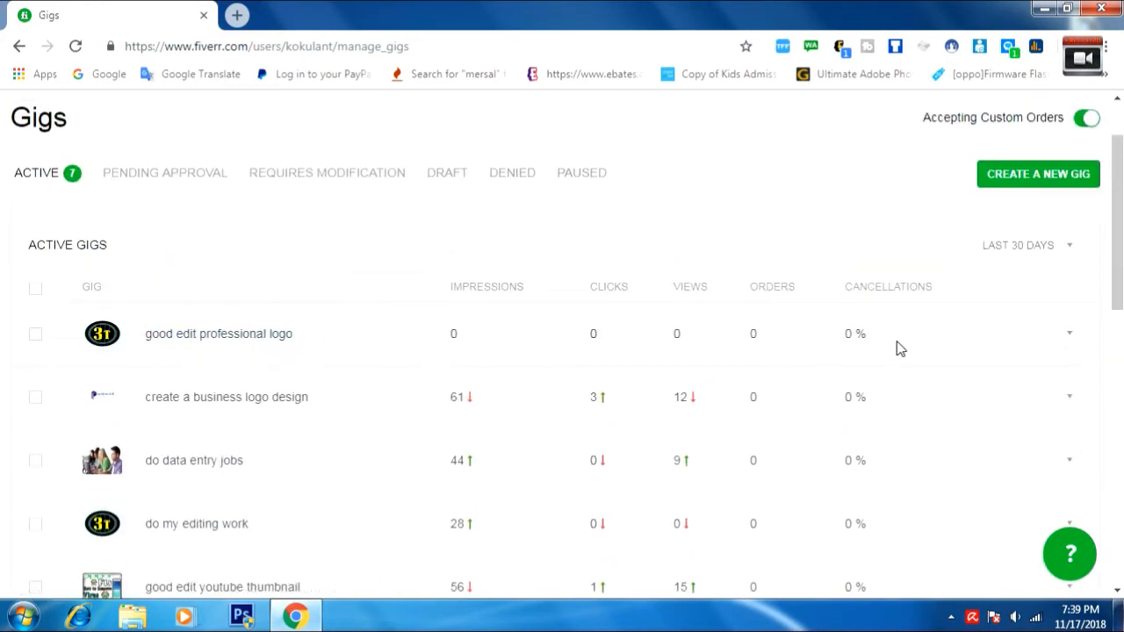
pyautogui.scroll(1, 876, 293)
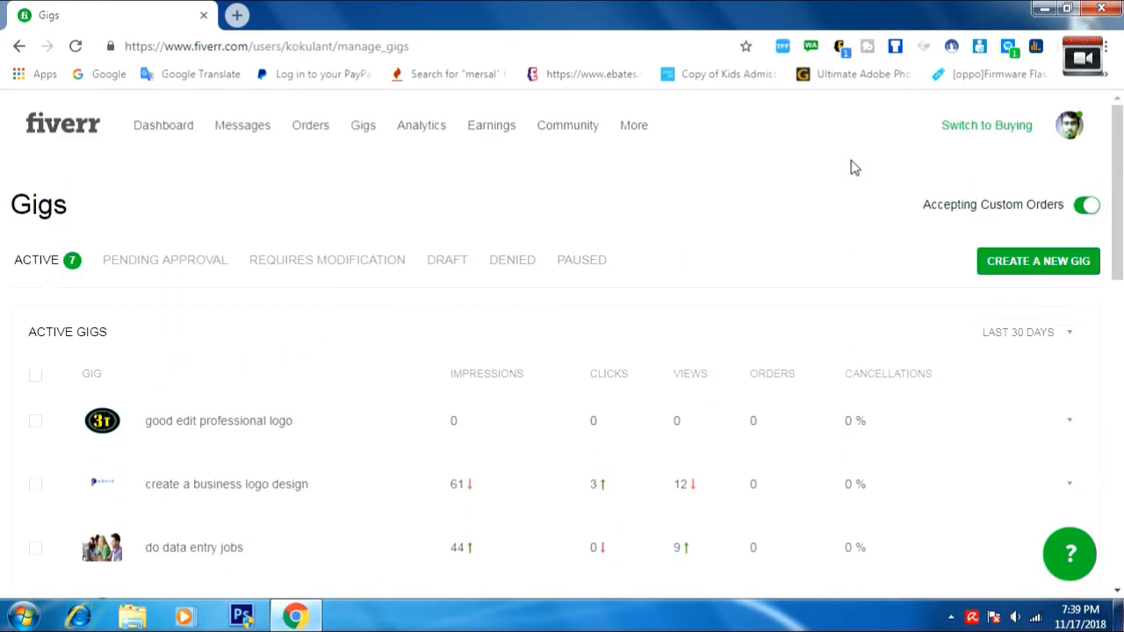
pyautogui.press('super+d')
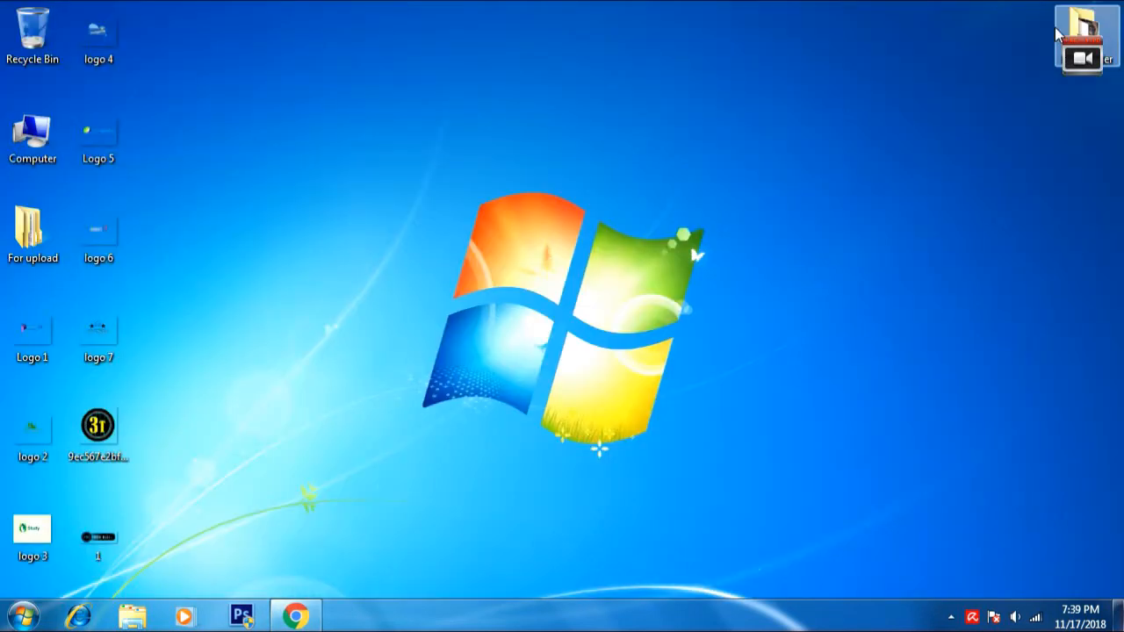
pyautogui.rightClick(1076, 56)
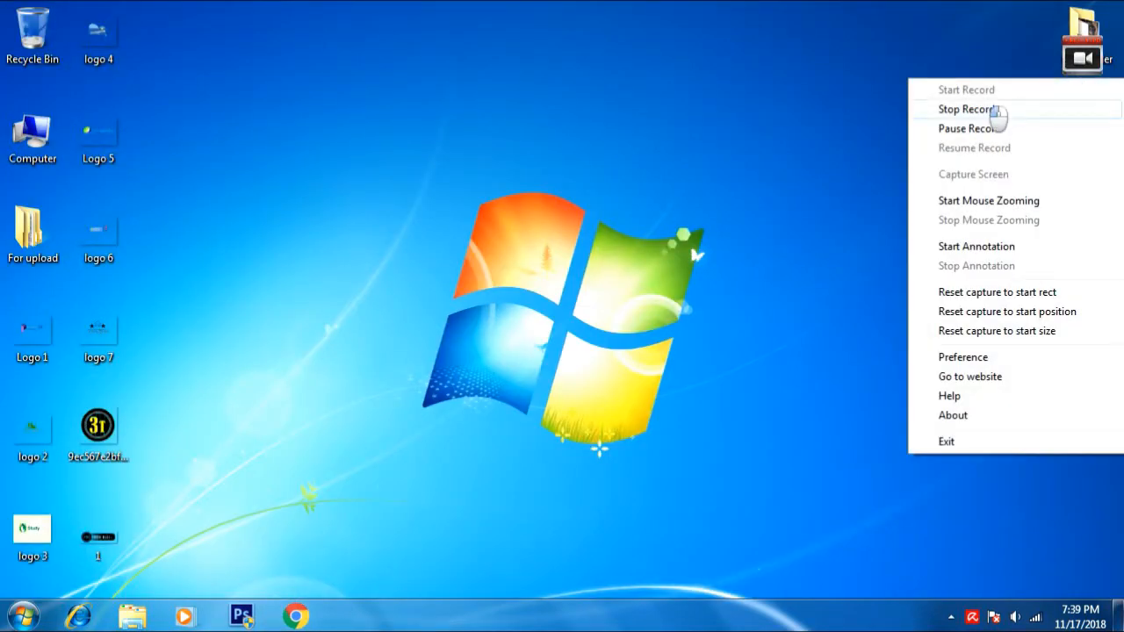
pyautogui.click(998, 112)
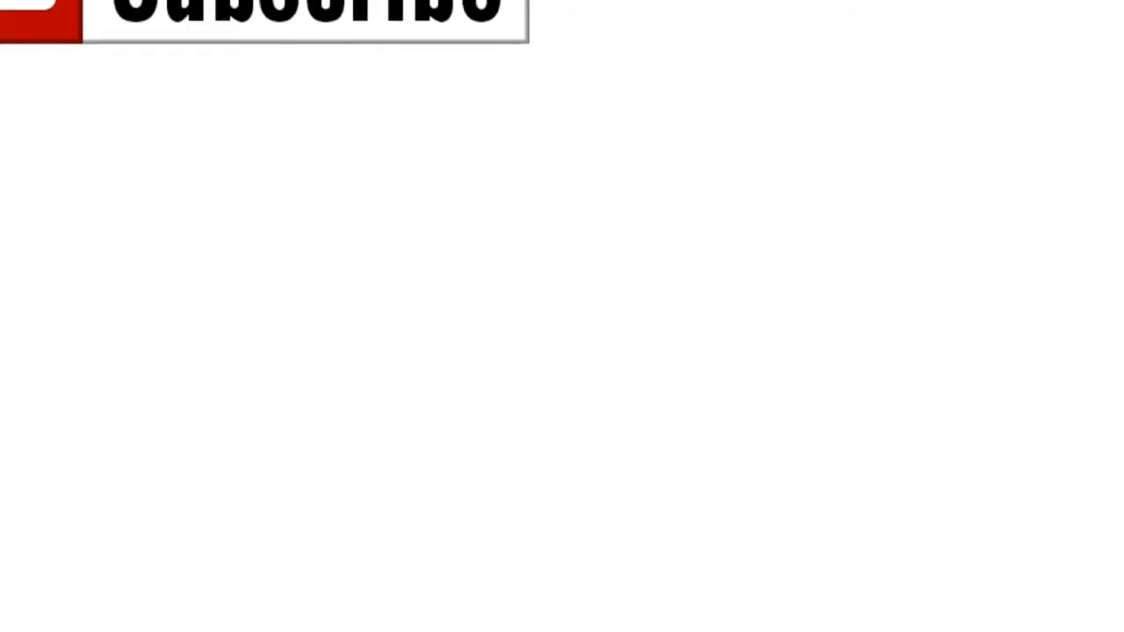